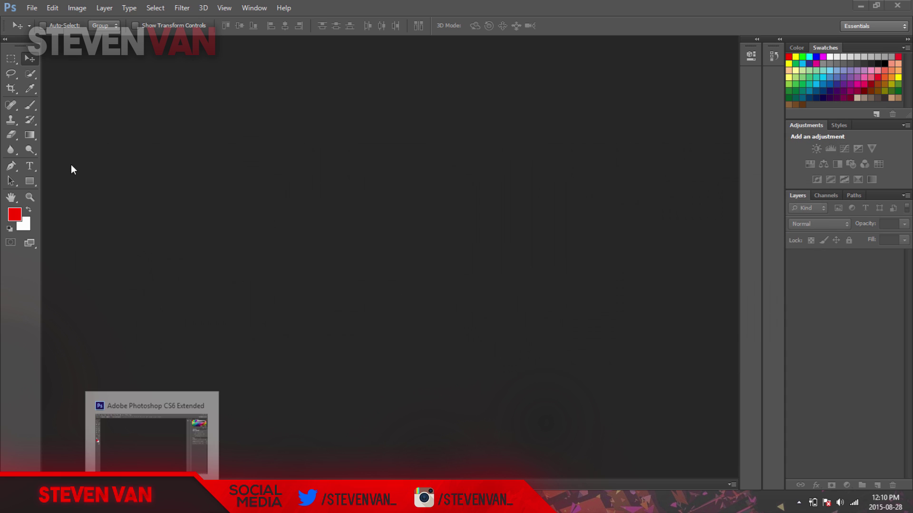
- Create a new 1500 × 500 pixel document with a transparent background
left_click(33, 8)
left_click(36, 19)
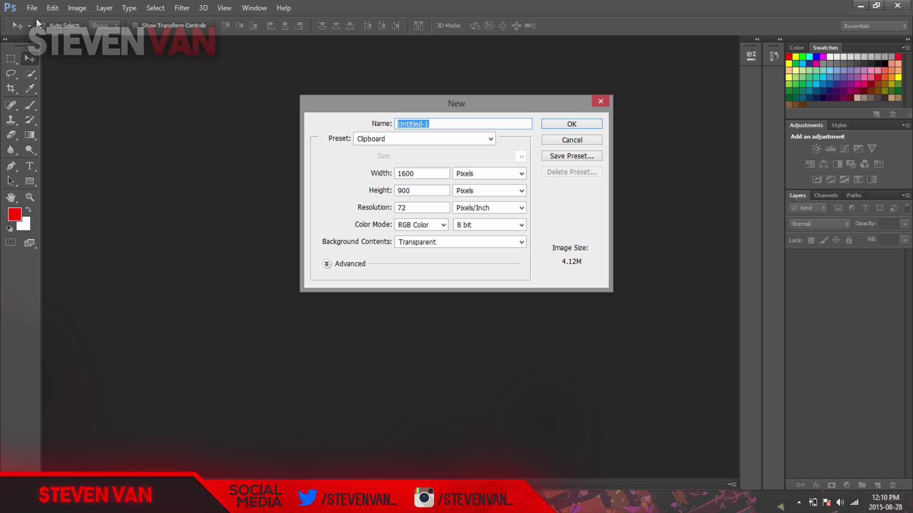
double_click(422, 175)
type("15")
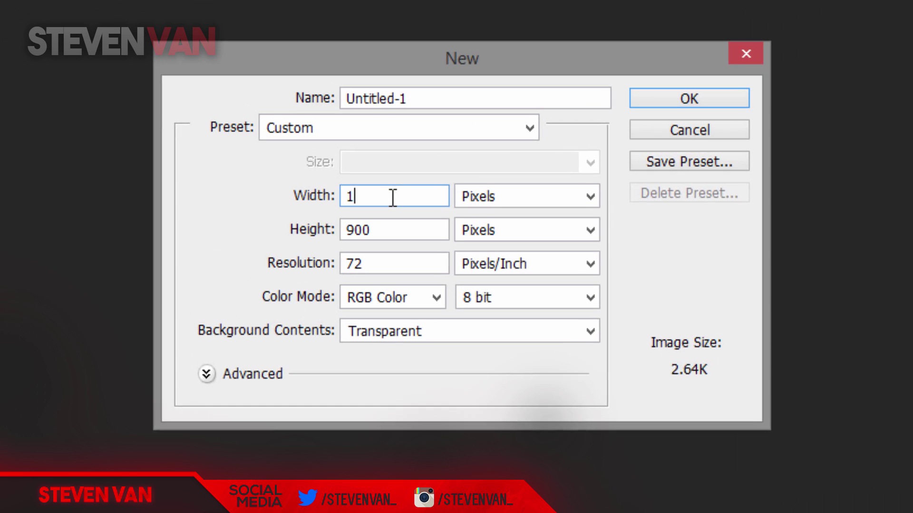
type("00")
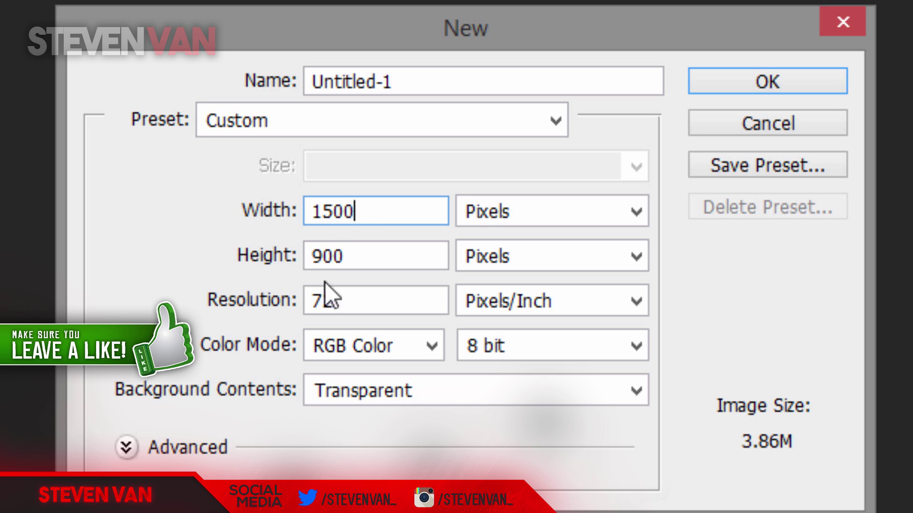
double_click(382, 257)
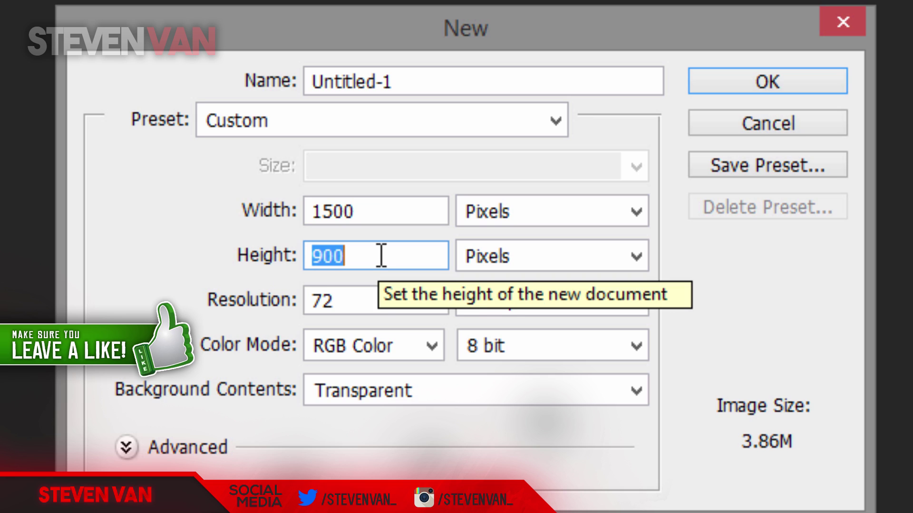
type("500")
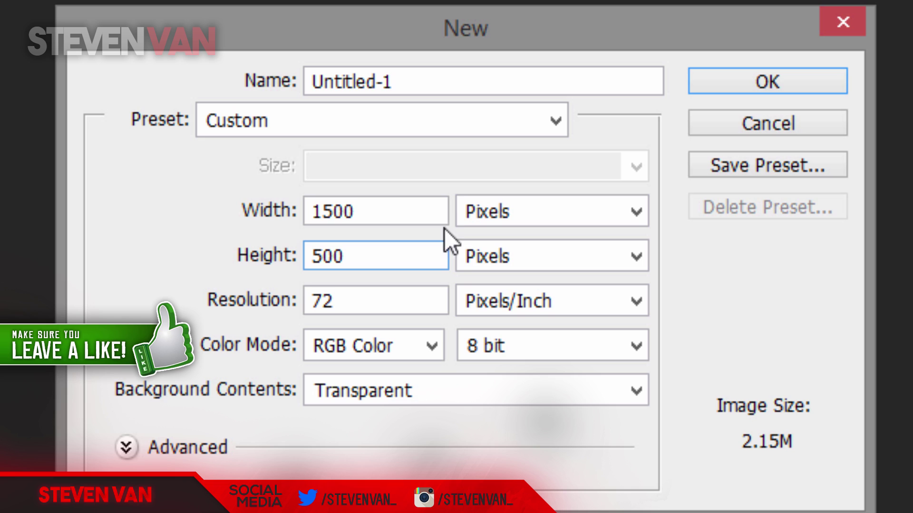
left_click(468, 211)
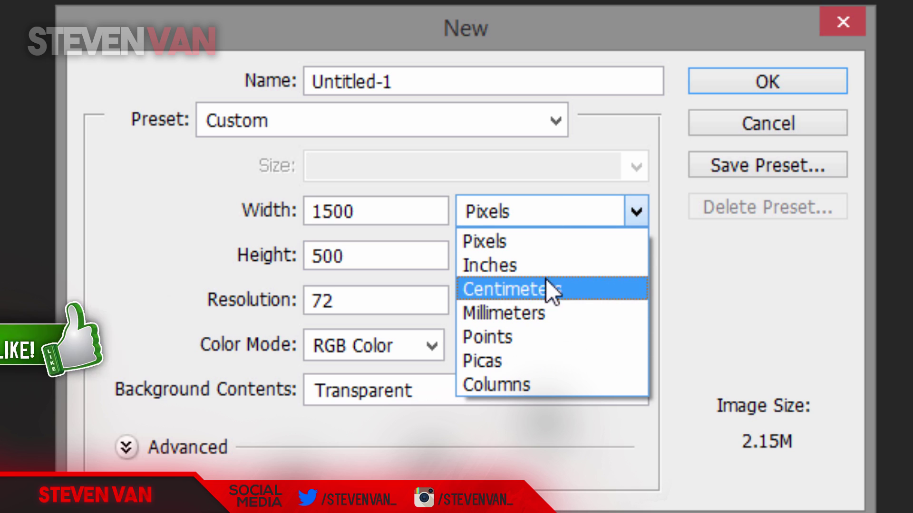
left_click(543, 225)
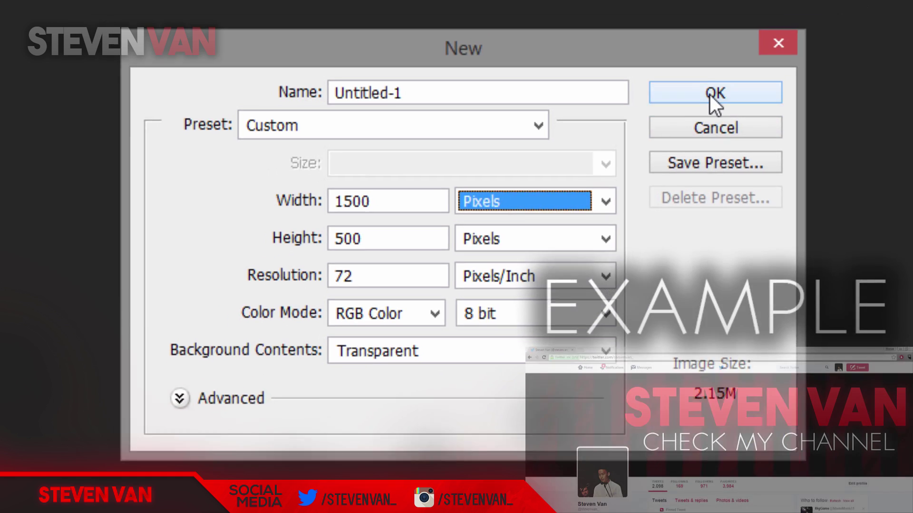
left_click(710, 90)
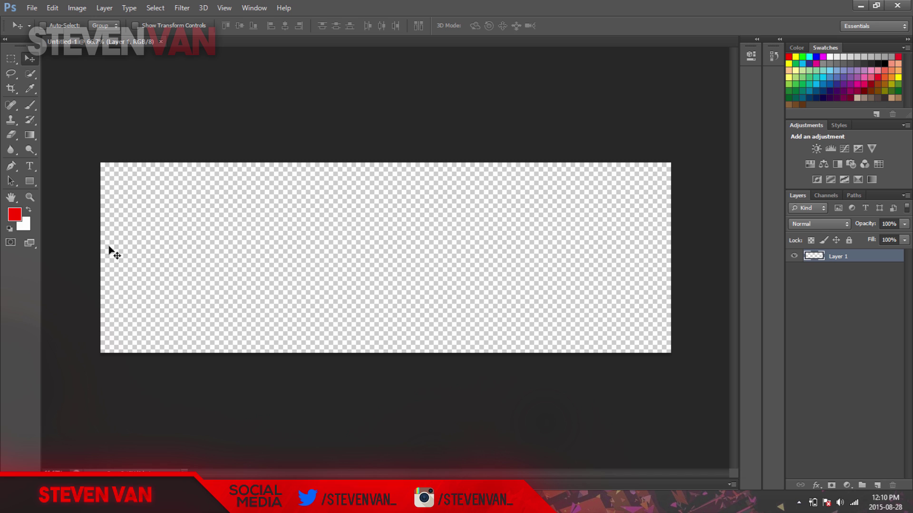
left_click(28, 167)
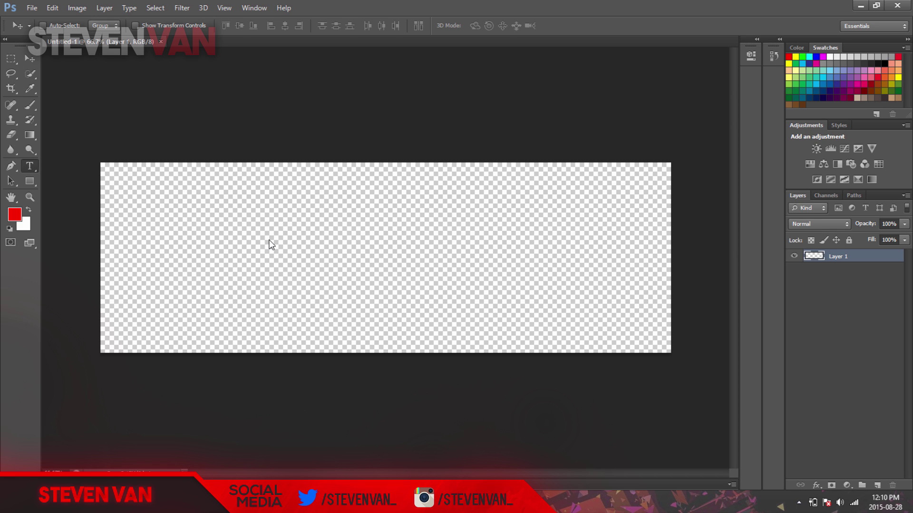
left_click(325, 272)
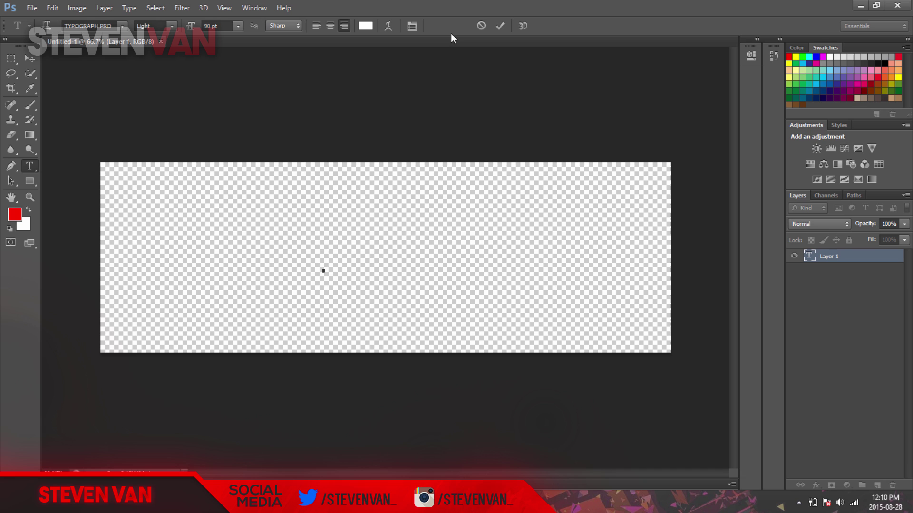
- Save the dark red-and-black striped image from Chrome to the computer
left_click(487, 26)
key("v")
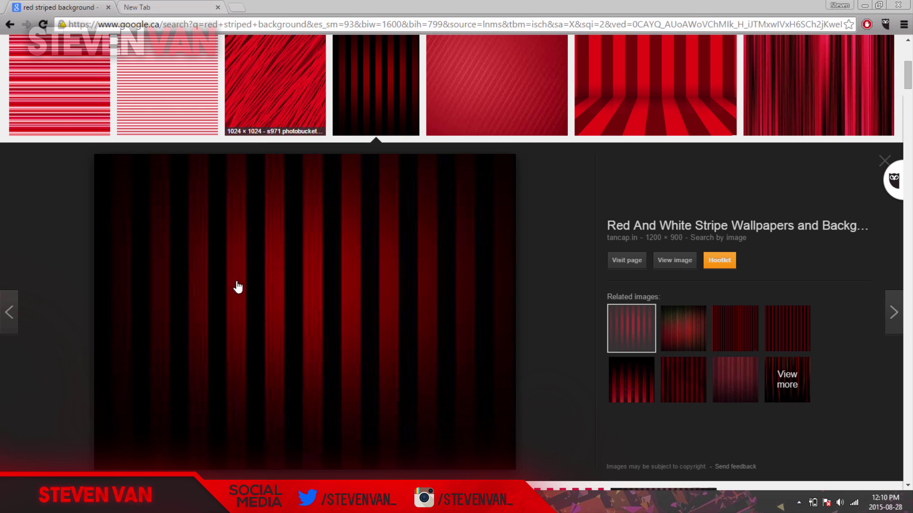
right_click(229, 287)
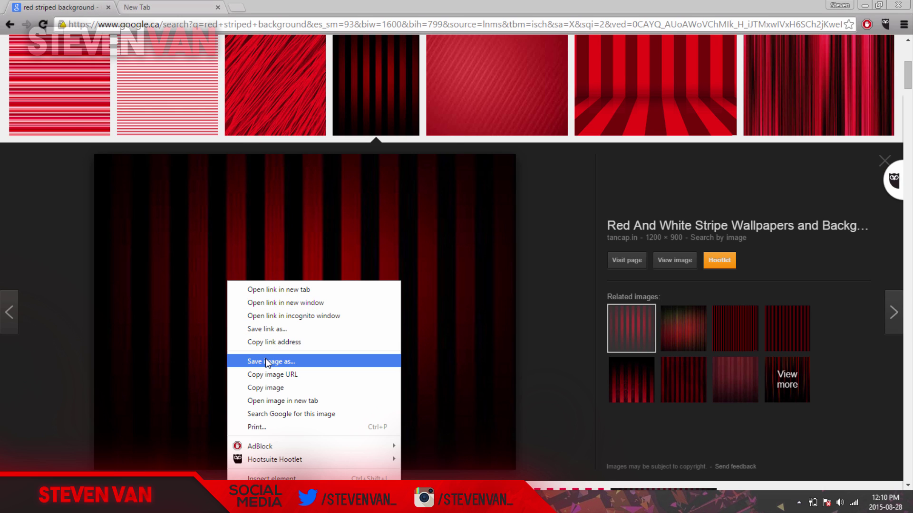
left_click(265, 359)
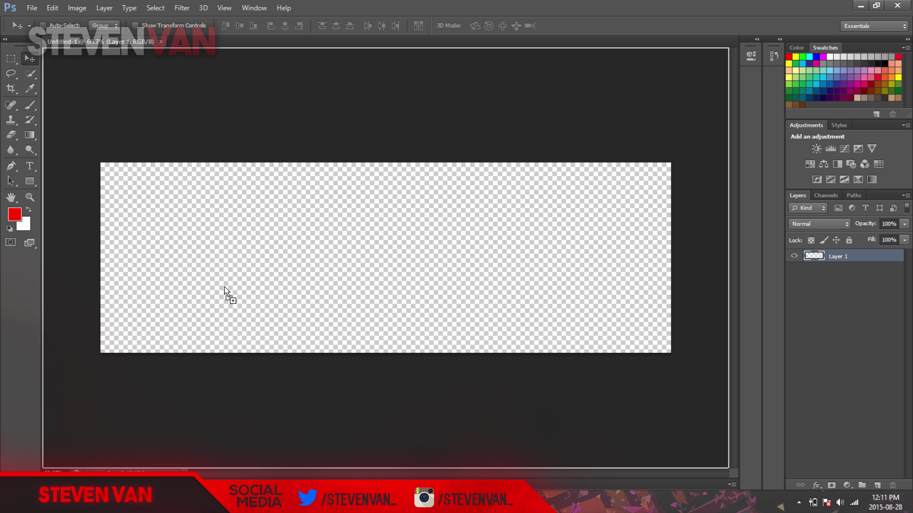
- Place the downloaded stripes image and stretch it to fill the whole banner
left_click_drag(226, 289, 280, 272)
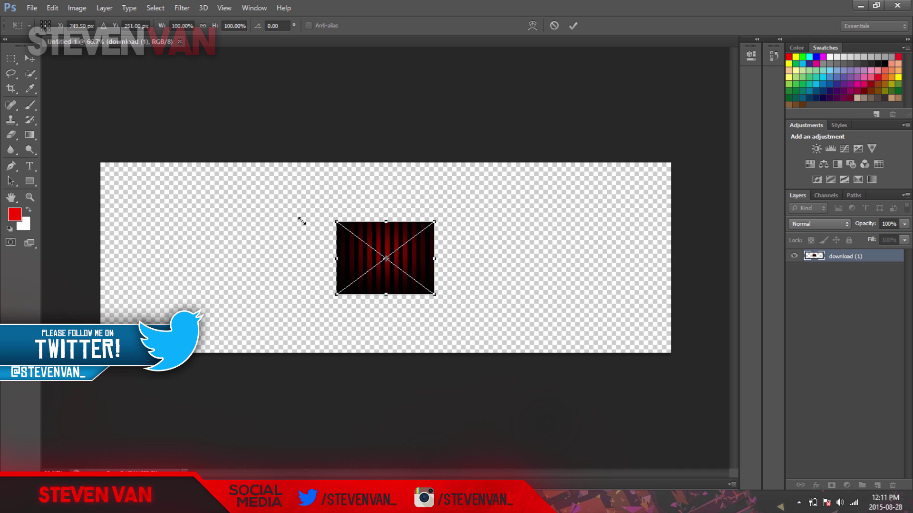
left_click_drag(301, 221, 94, 62)
left_click_drag(198, 188, 180, 245)
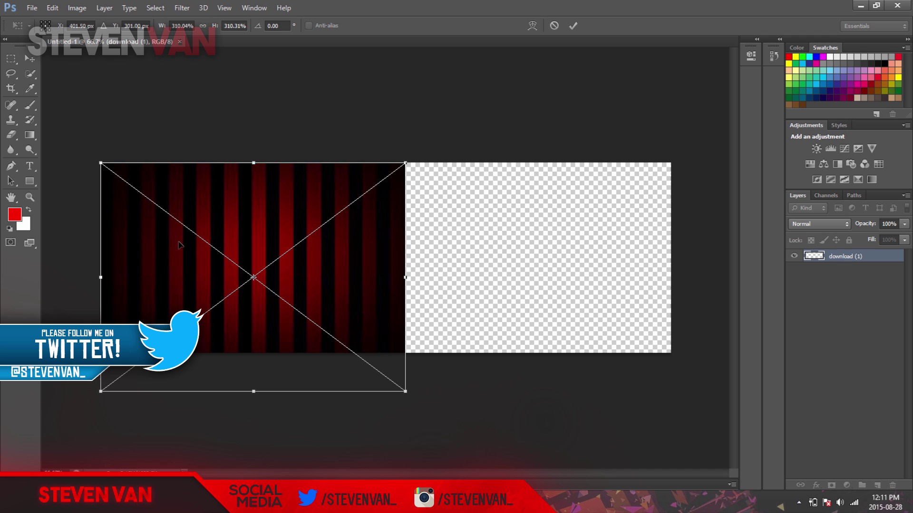
left_click_drag(405, 392, 782, 512)
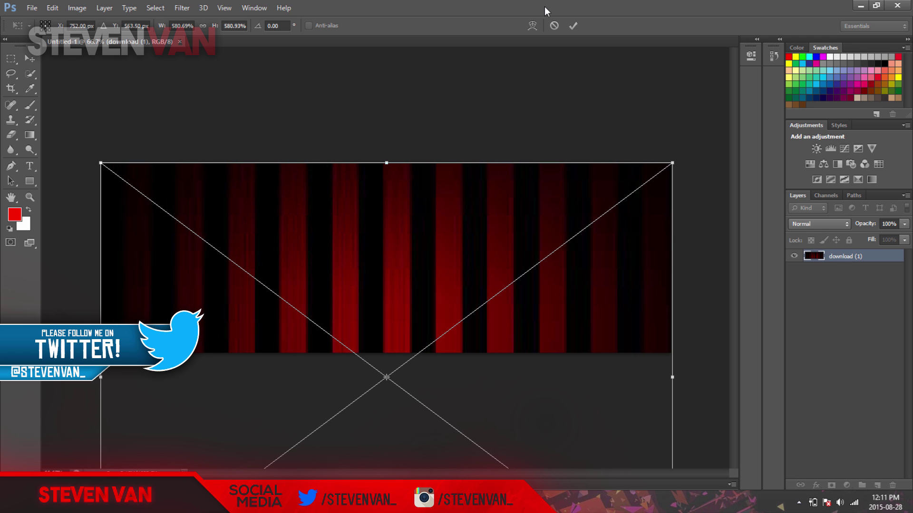
left_click(570, 24)
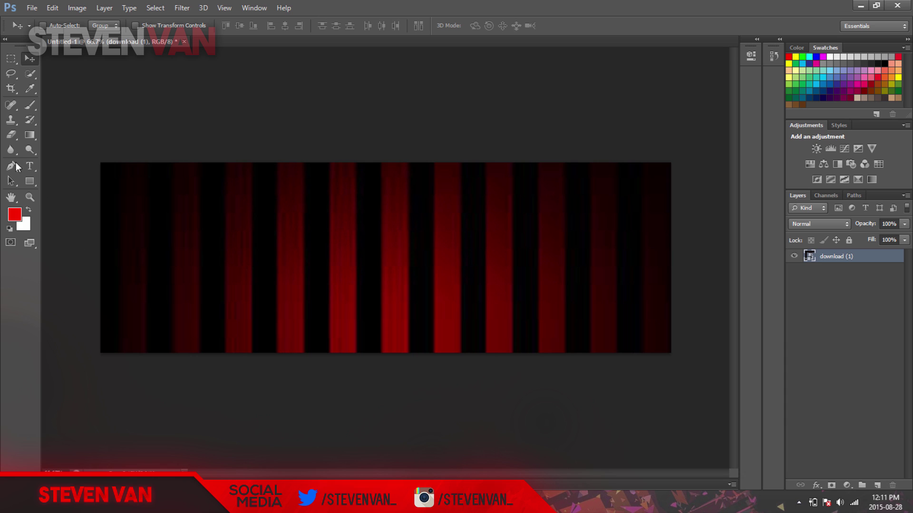
- Draw a black full-banner rectangle at 70% opacity and add an empty layer above it
left_click(30, 184)
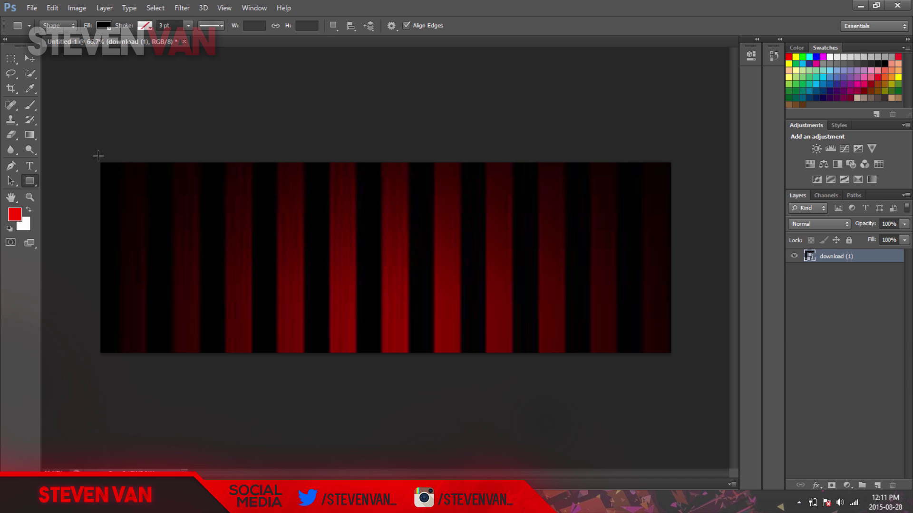
left_click_drag(76, 123, 698, 423)
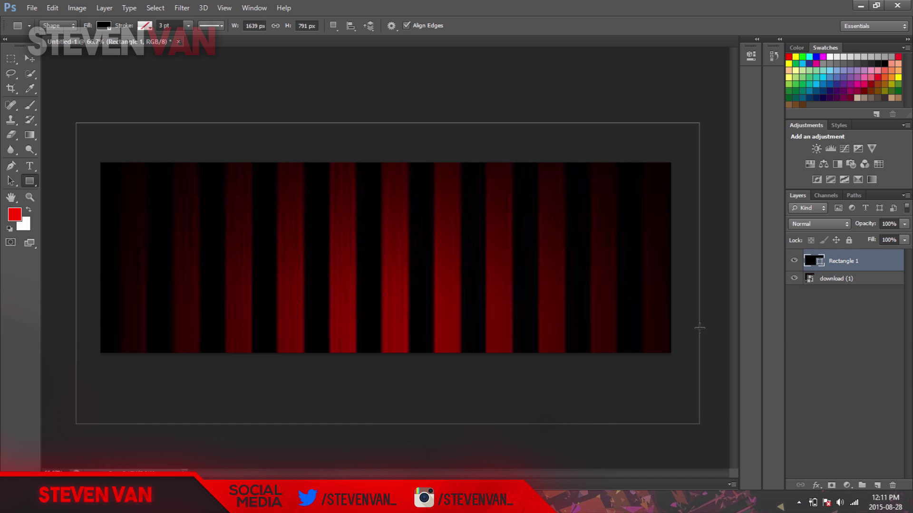
left_click(29, 58)
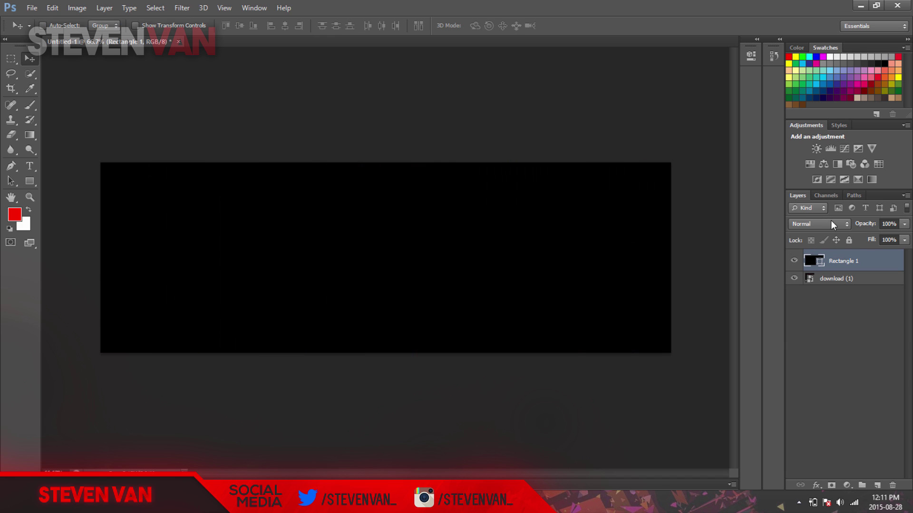
left_click(893, 225)
type("80")
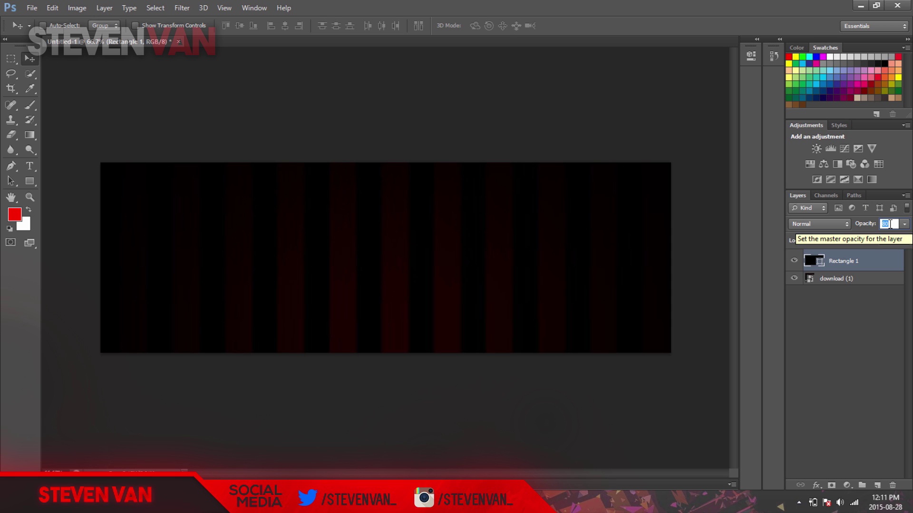
type("70")
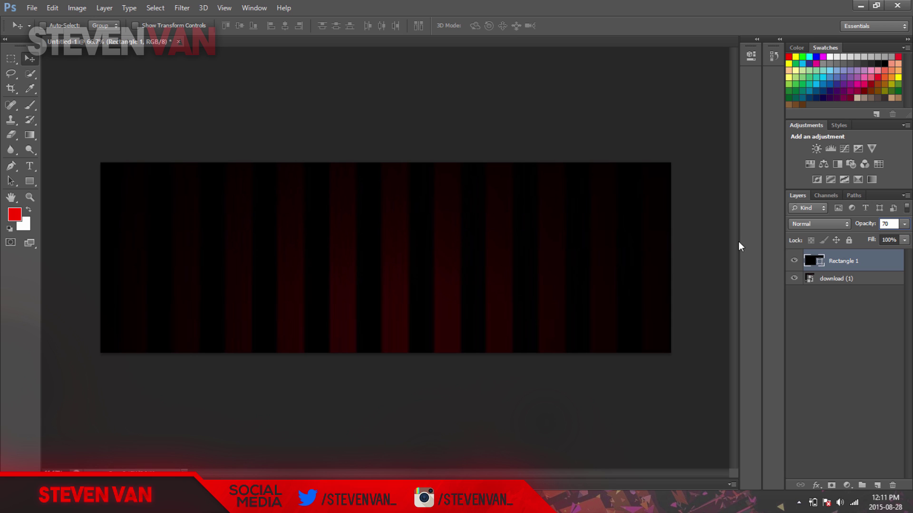
left_click(878, 485)
left_click(34, 166)
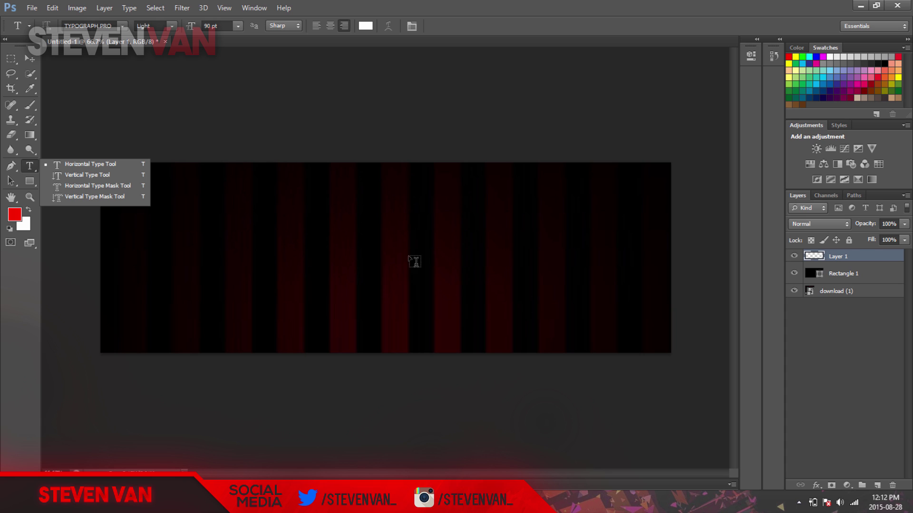
- Type 'STEVEN VAN', set it in The Bold Font, and move it toward the canvas centre
left_click(371, 270)
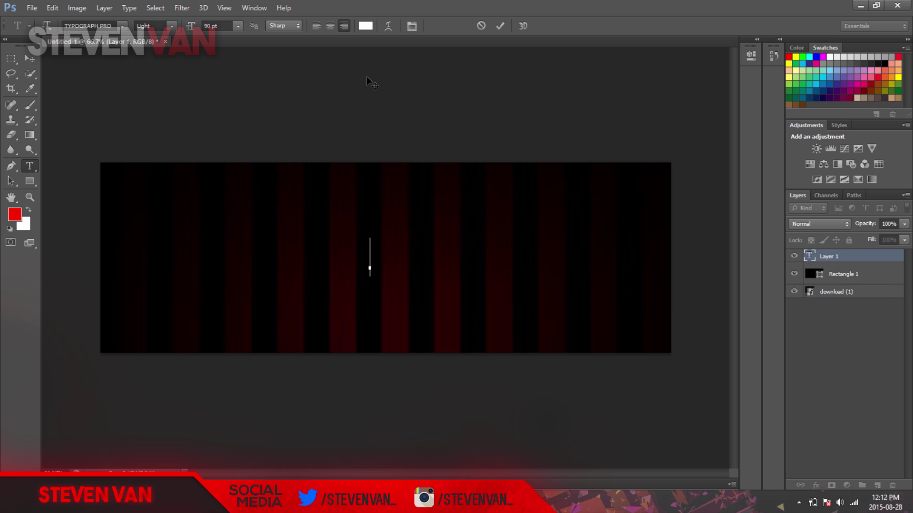
type("STEVEN")
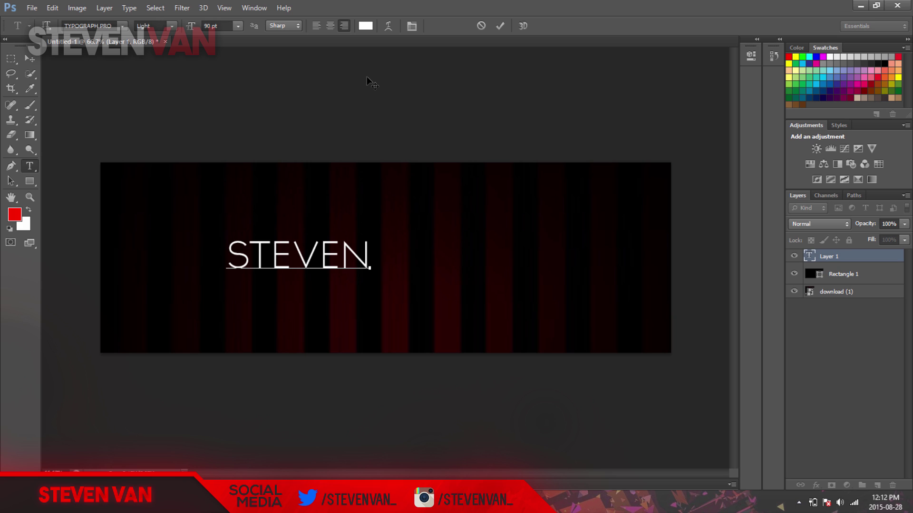
type(" VAN")
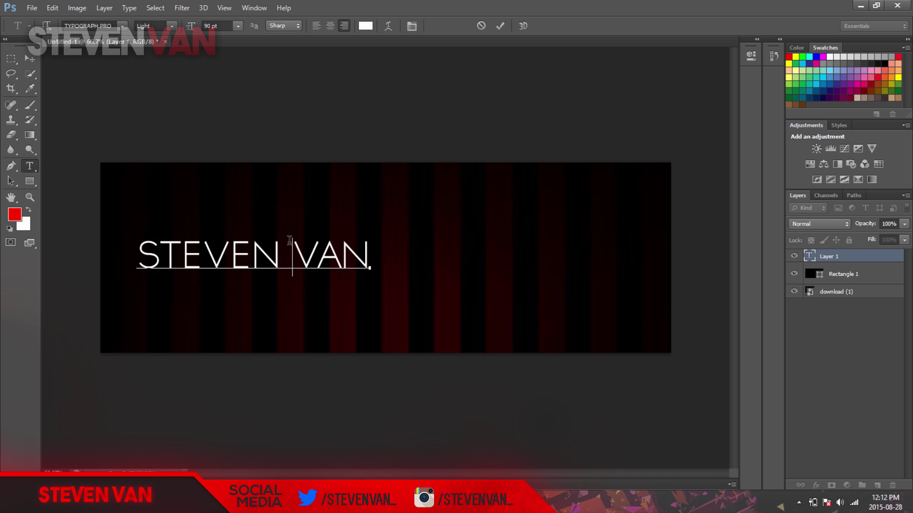
double_click(290, 240)
triple_click(290, 240)
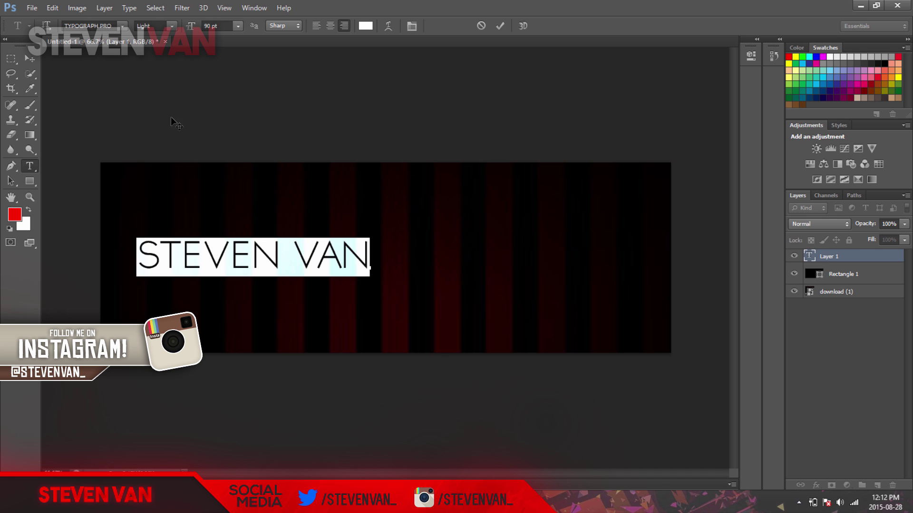
left_click(89, 25)
type("The Bold Font")
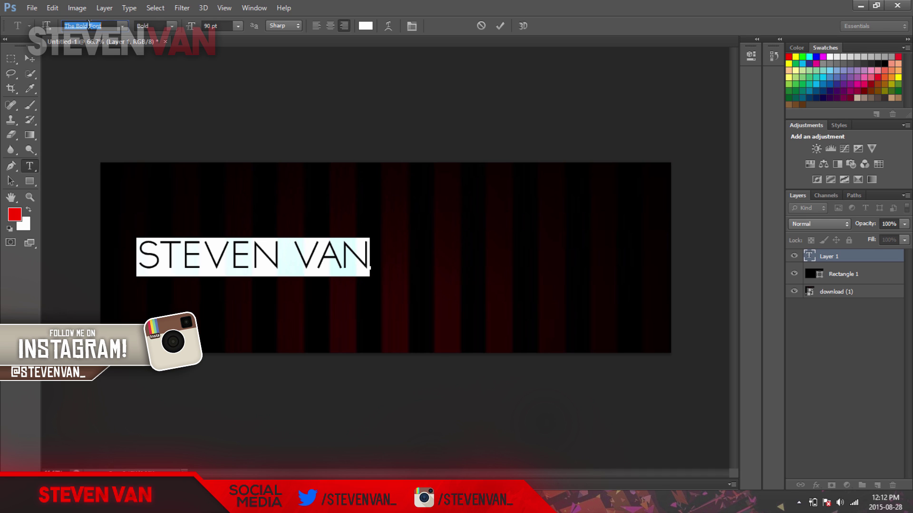
key("Return")
left_click(29, 58)
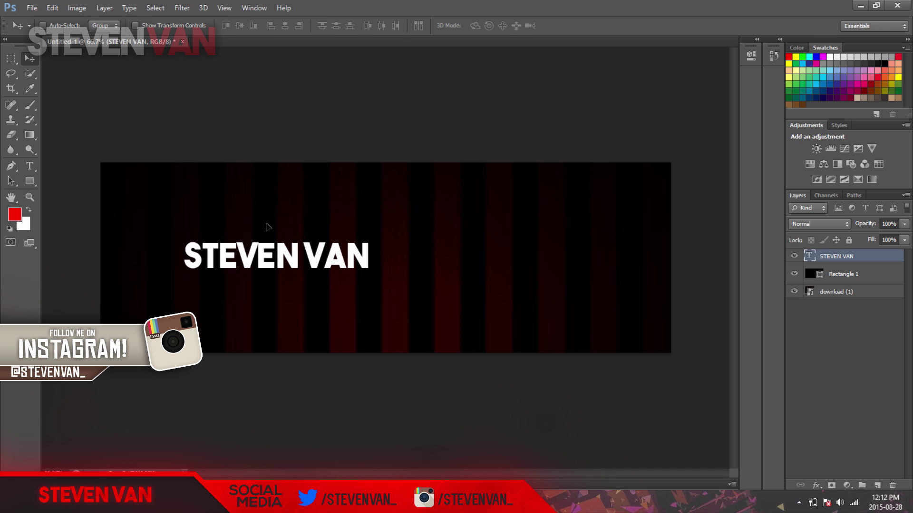
left_click_drag(267, 227, 446, 204)
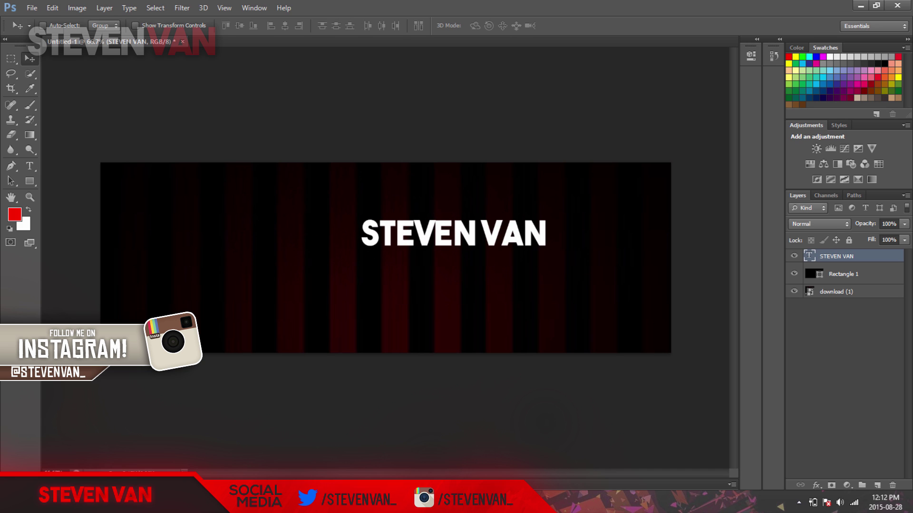
- Enlarge the title's font size and nudge it right and down
left_click(30, 165)
left_click(413, 229)
double_click(413, 229)
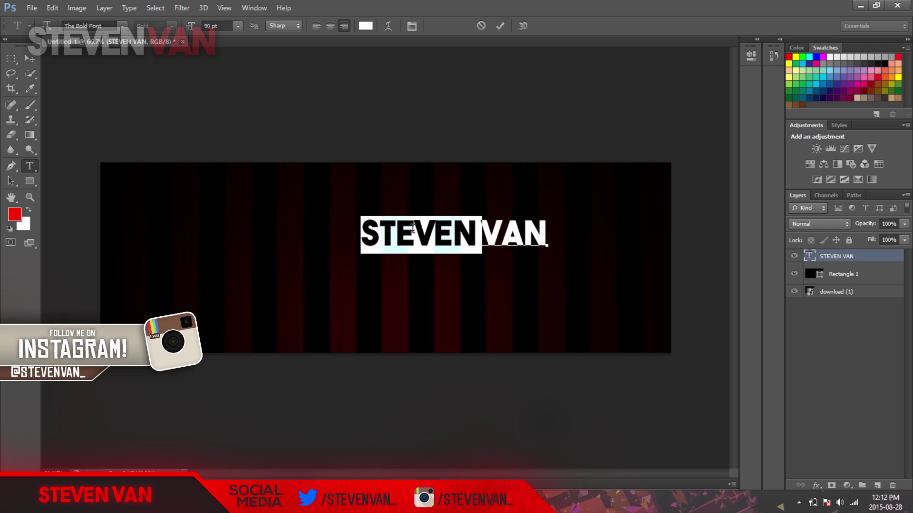
triple_click(413, 229)
left_click(206, 25)
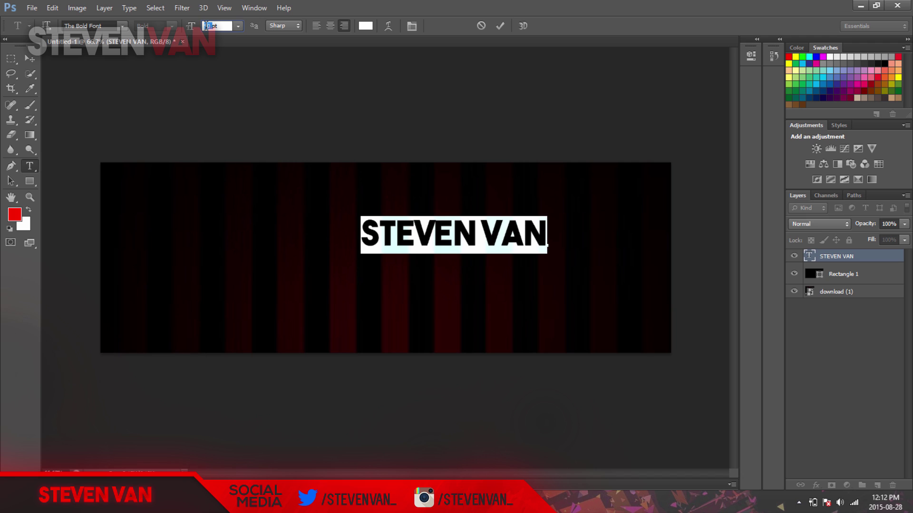
type("100")
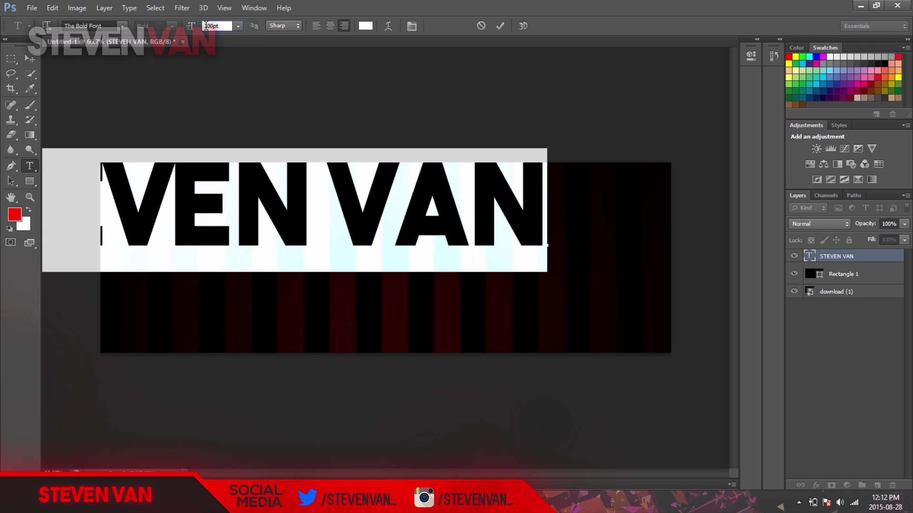
type("90")
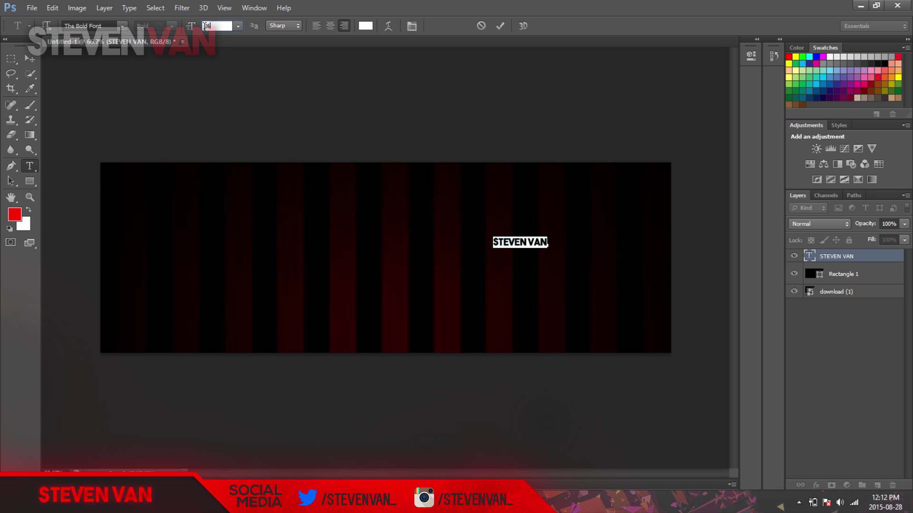
left_click(29, 58)
left_click_drag(346, 179, 382, 186)
- Set the title to 200 pt and shift it left and up about 52 px
left_click(29, 165)
left_click(264, 233)
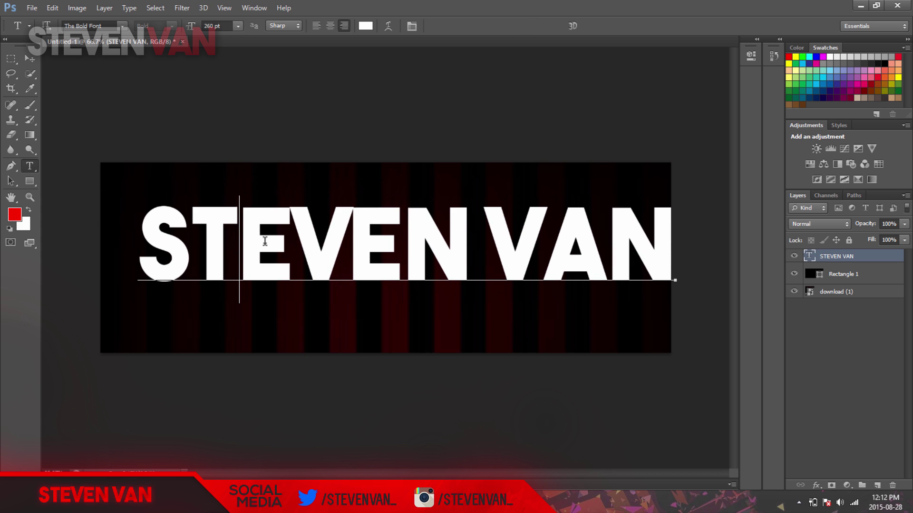
double_click(302, 198)
key("ctrl+a")
left_click(215, 26)
type("200")
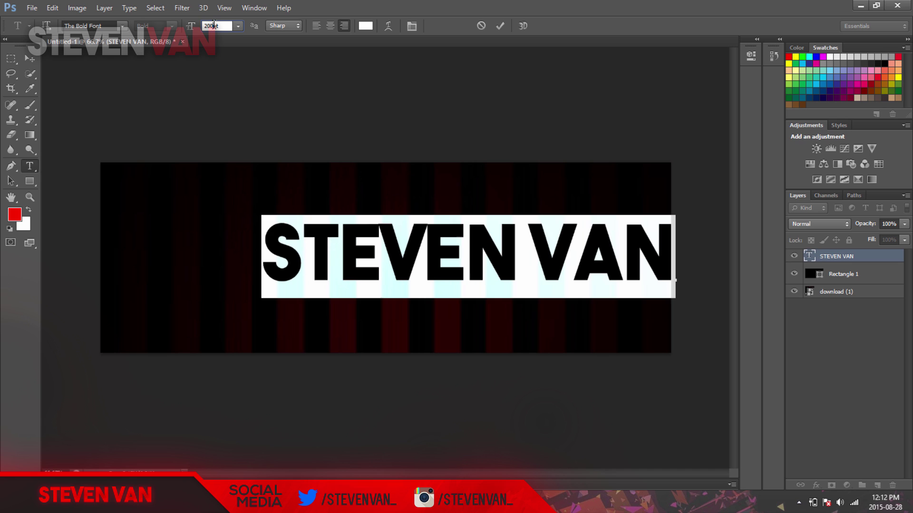
left_click(33, 59)
left_click_drag(235, 180, 208, 184)
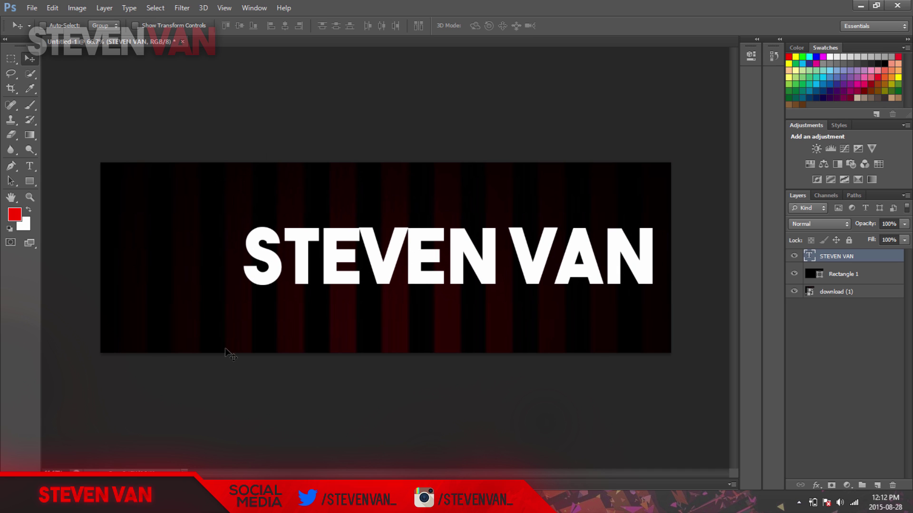
left_click_drag(390, 302, 391, 278)
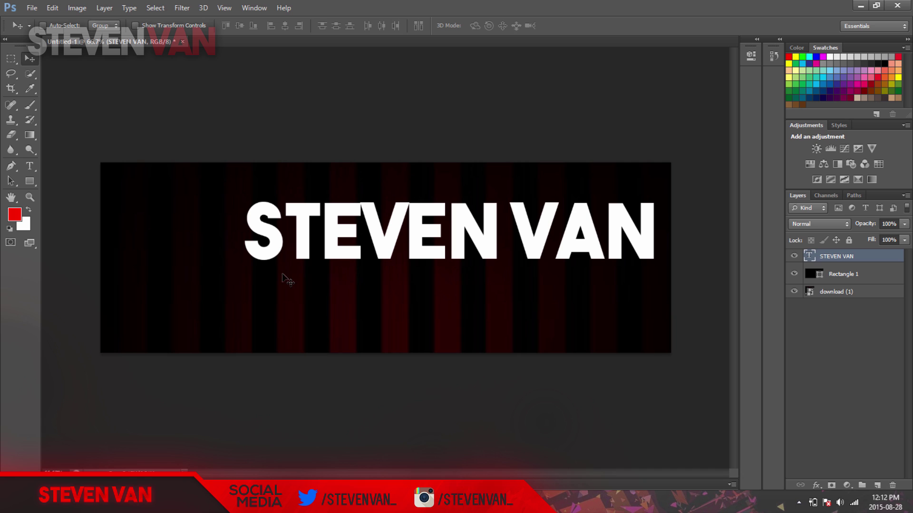
- Try Typograph Pro Light on the title, then reselect all the title text
left_click(29, 166)
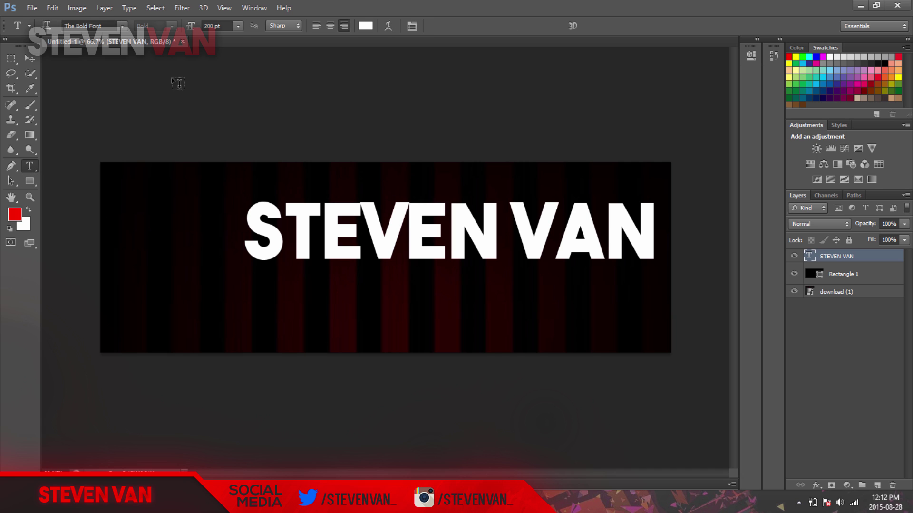
type("TYPOGRAPH PRO")
key("Return")
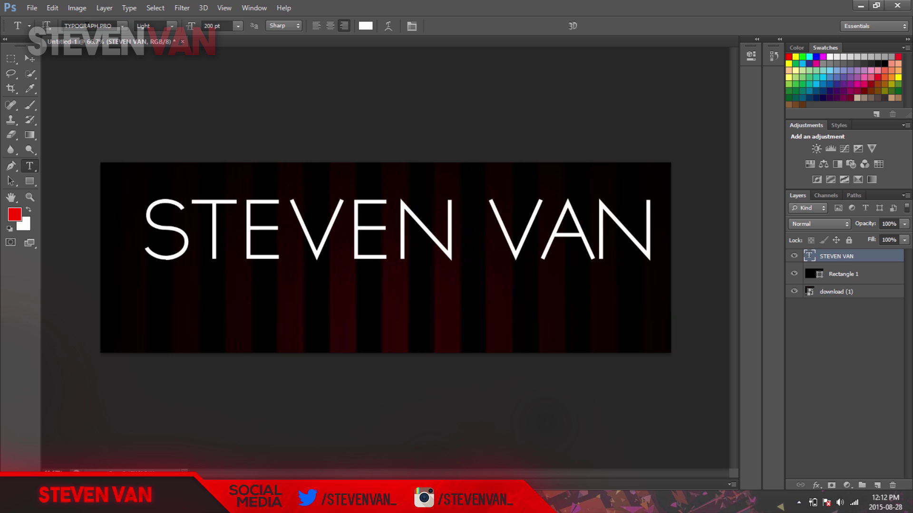
left_click(280, 223)
key("ctrl")
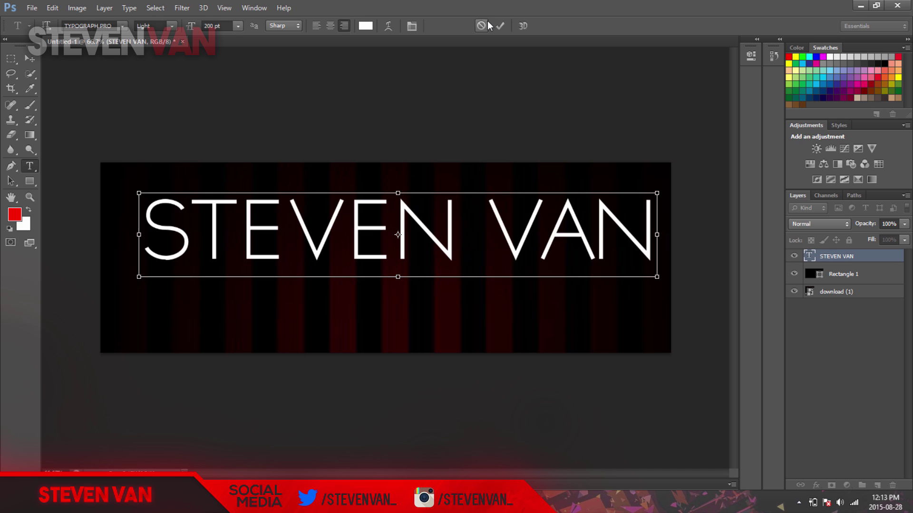
left_click(487, 24)
left_click(385, 225)
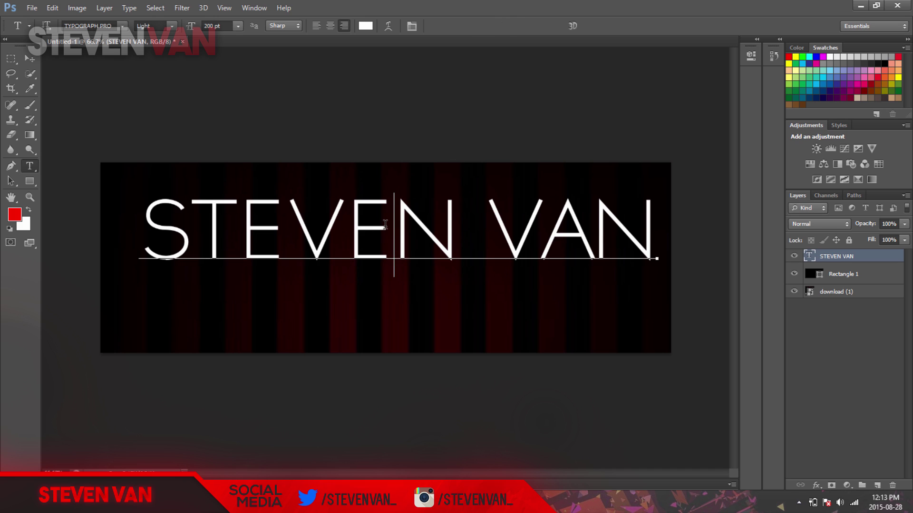
key("ctrl+a")
- Commit the title and type 'CHECK MY CHANNEL' on a new line below it
key("ctrl+Return")
left_click(439, 320)
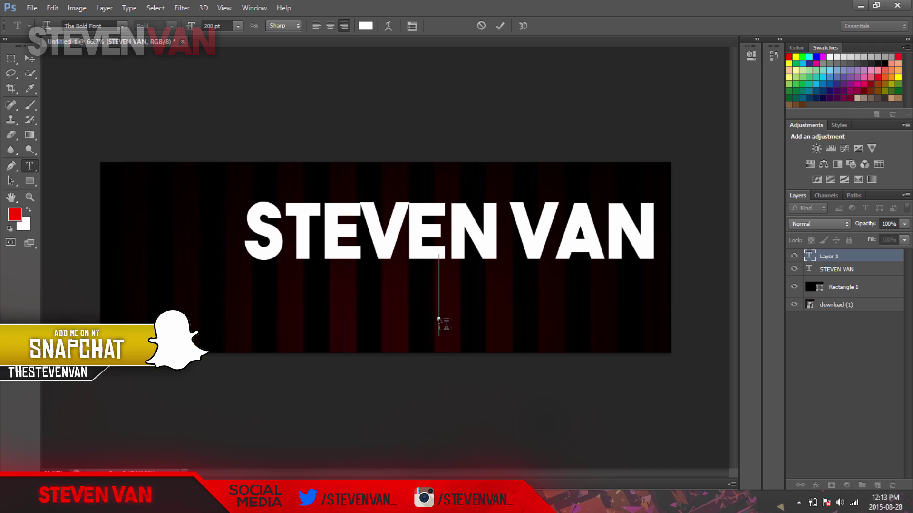
type("E")
key("BackSpace")
type("CHE")
key("BackSpace")
type("ANNEL")
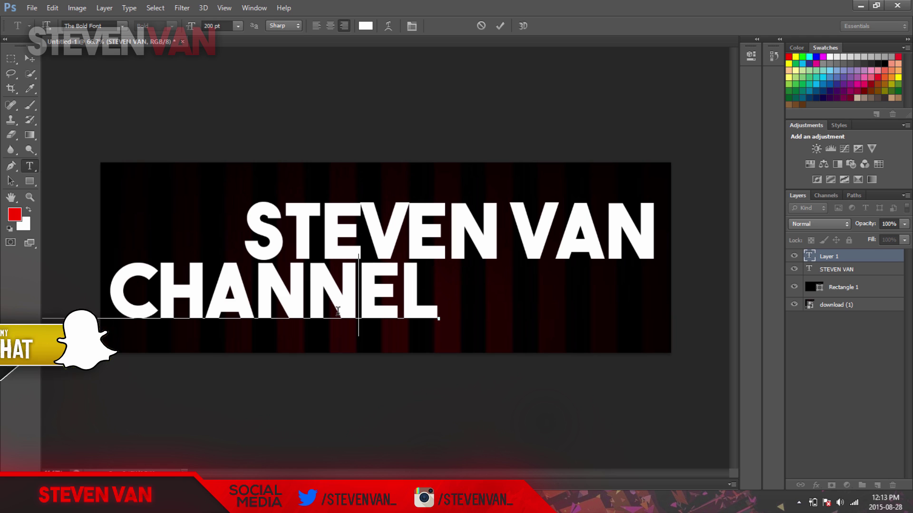
key("ctrl+a")
- Set the subtitle in Typograph Pro at a smaller size and centre it under STEVEN VAN
left_click(103, 26)
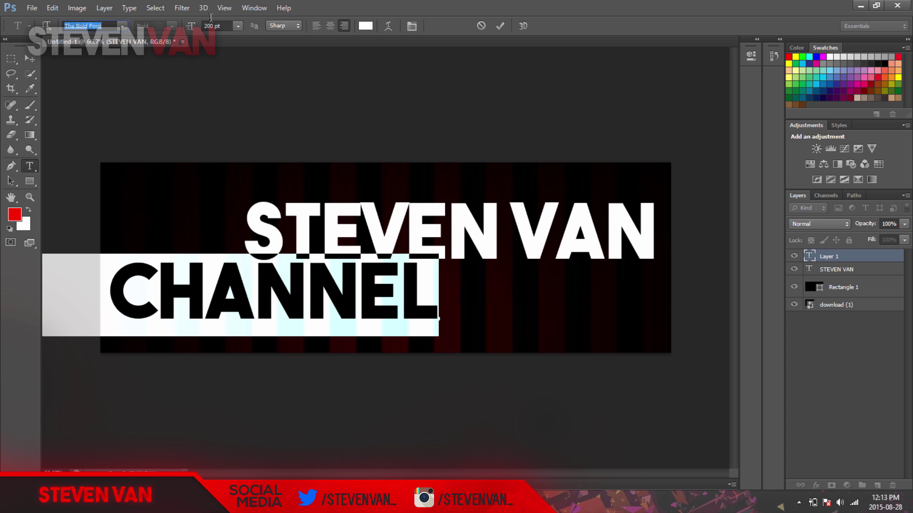
type("ty")
key("Return")
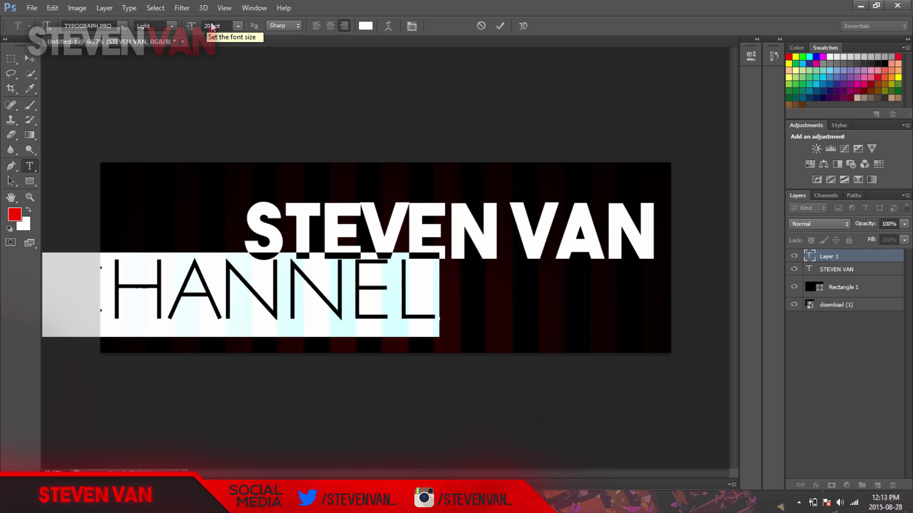
left_click(212, 25)
key("Return")
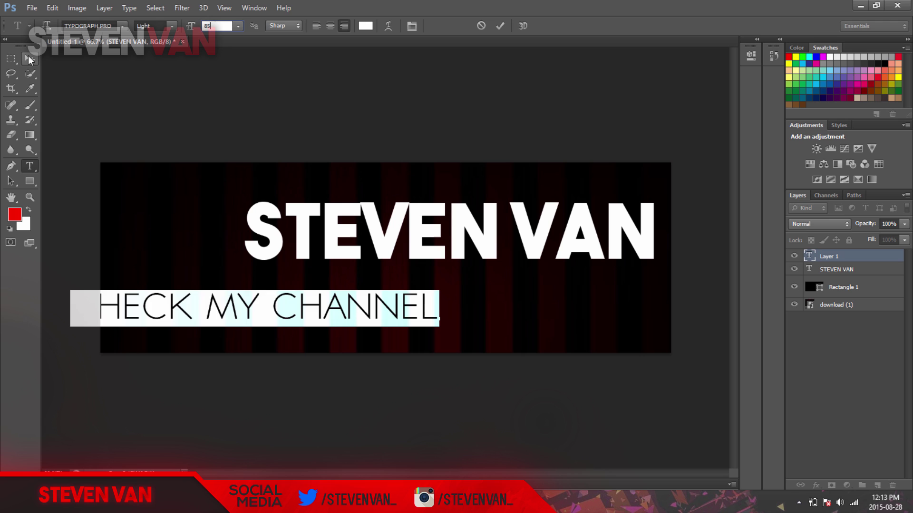
key("ctrl+Return")
left_click_drag(225, 224, 424, 199)
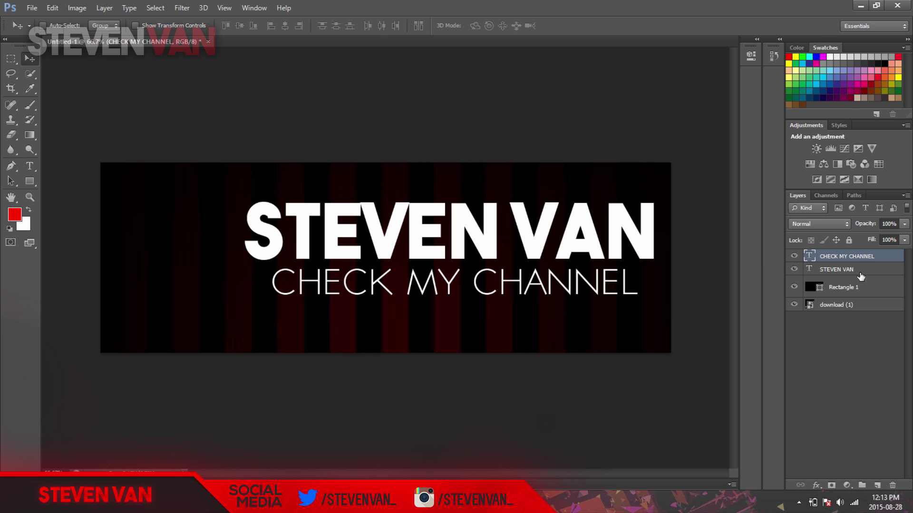
left_click(861, 270)
left_click(29, 166)
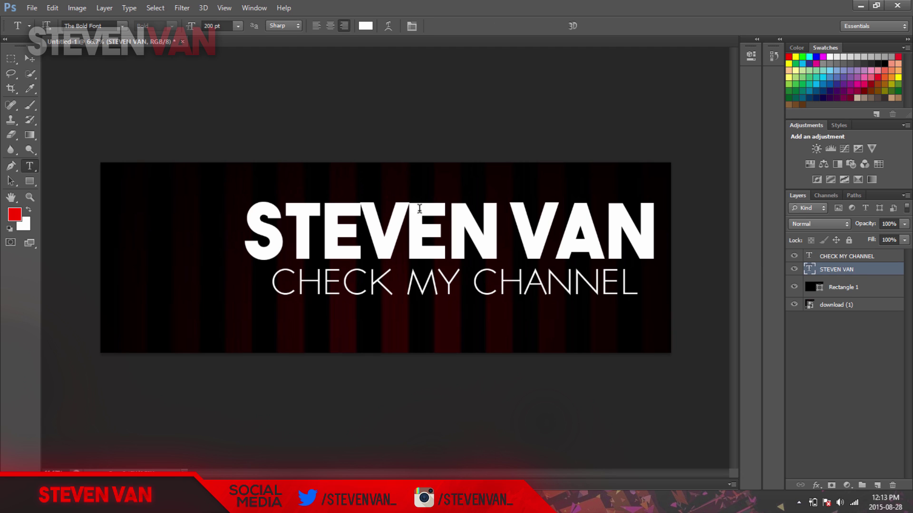
- Colour the STEVEN VAN title pure red
triple_click(422, 236)
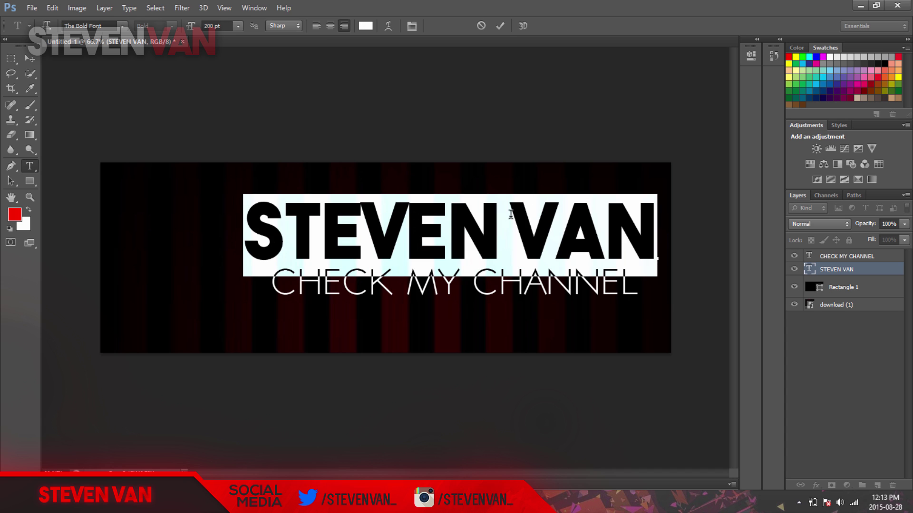
left_click(370, 25)
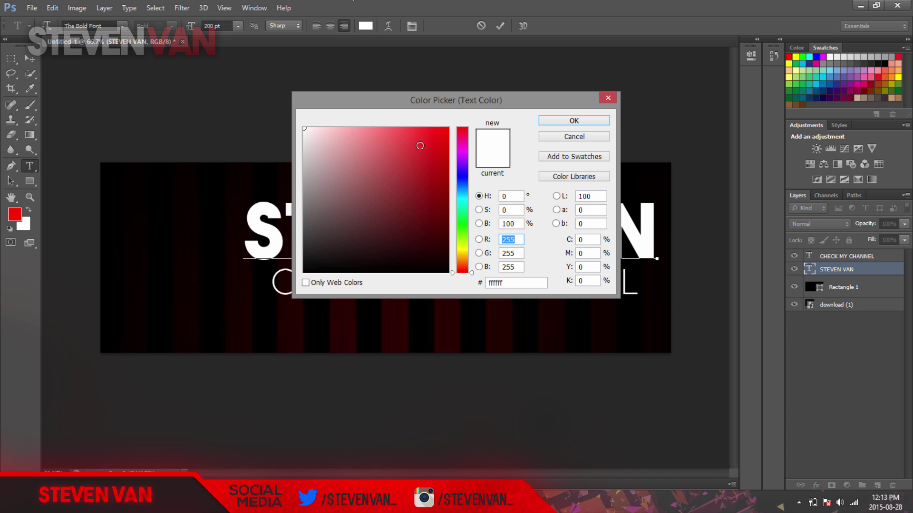
left_click(448, 128)
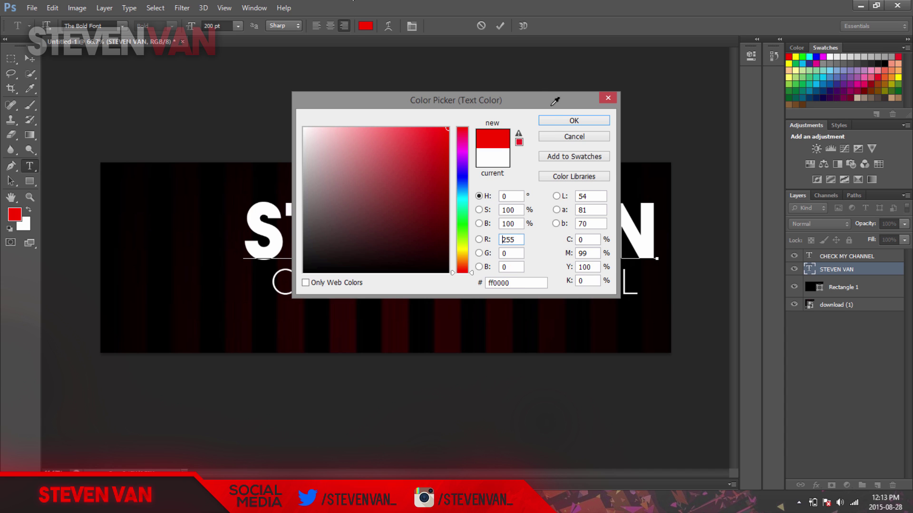
left_click(573, 122)
left_click(860, 270)
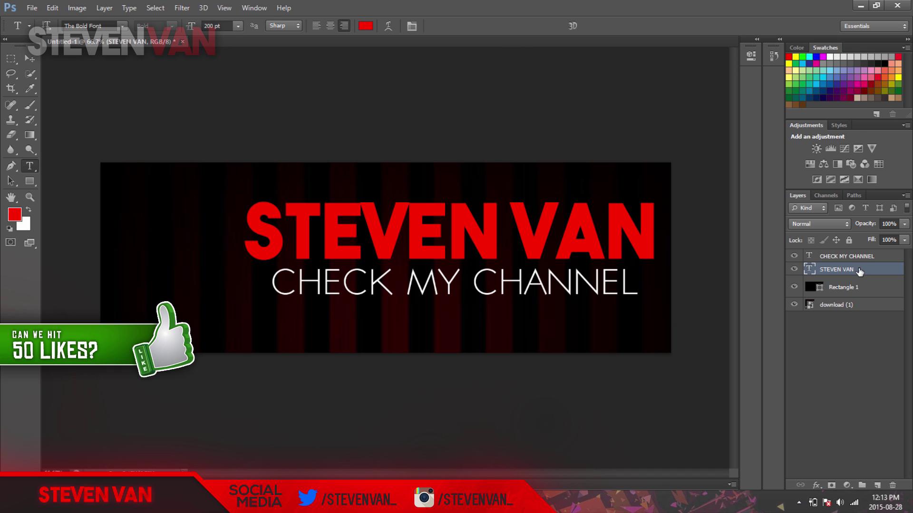
- Add a Gradient Overlay at 15% opacity to the title layer
right_click(859, 270)
double_click(870, 269)
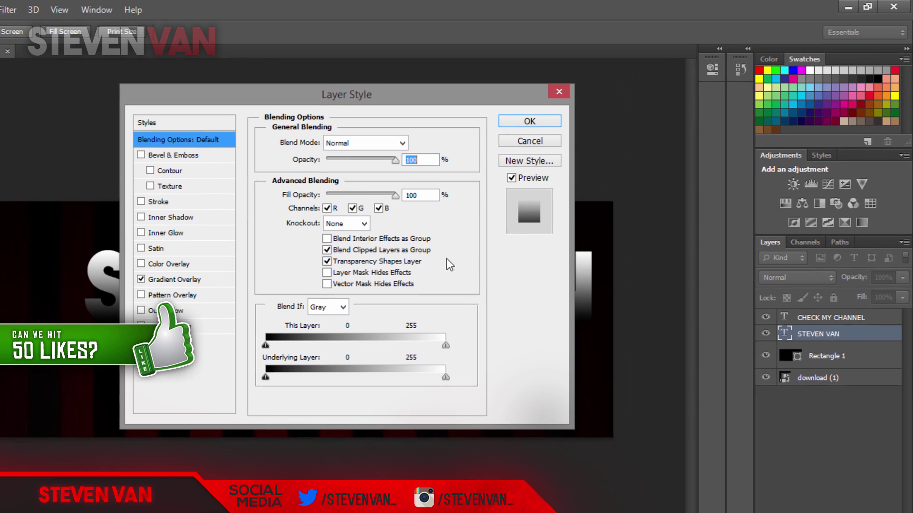
left_click(168, 282)
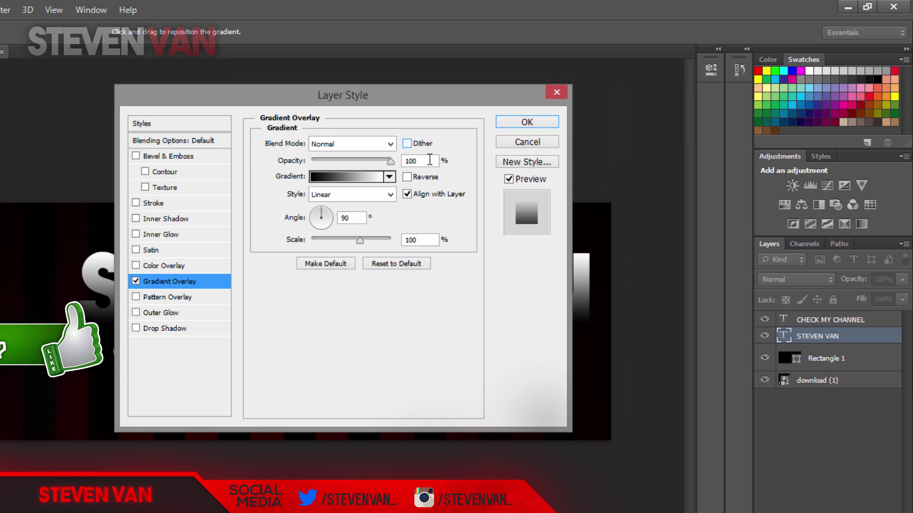
type("15")
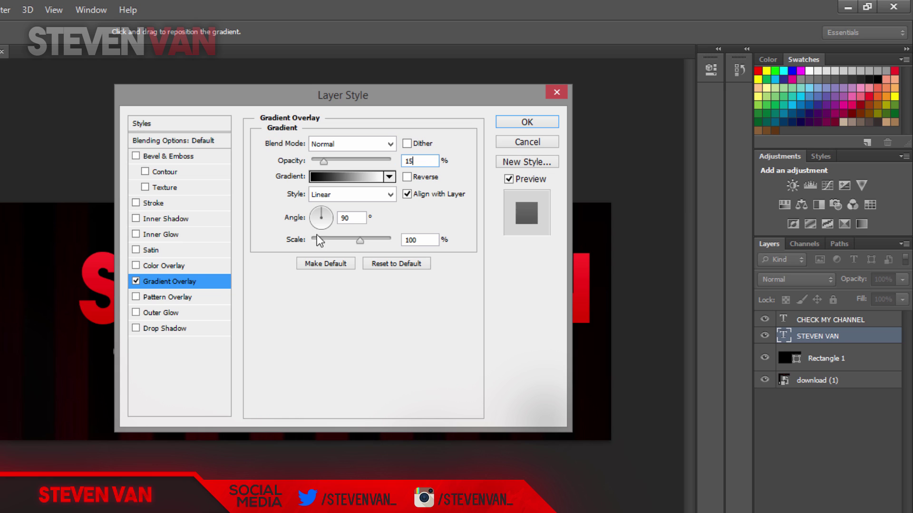
key("Return")
- Add an ff0000 Outer Glow in Normal mode, size 43, 25% opacity, and apply
left_click(170, 313)
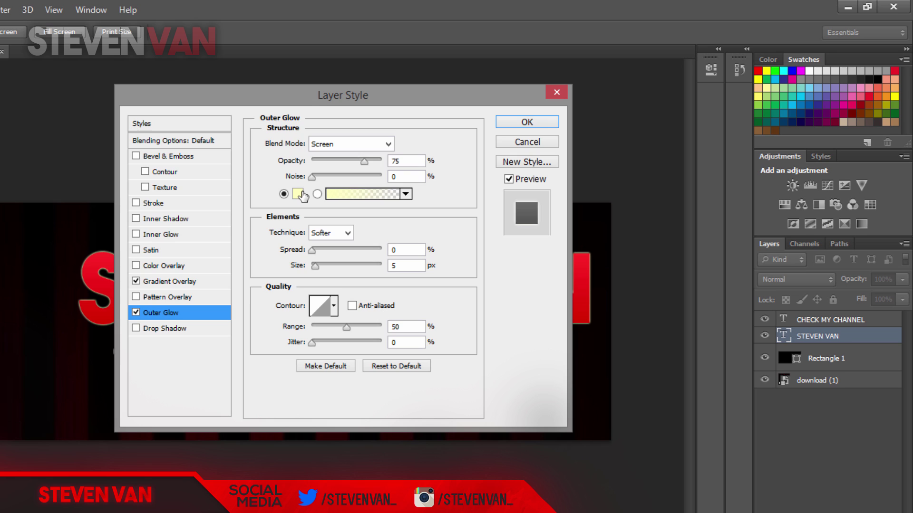
left_click(300, 194)
type("ff0000")
key("Tab")
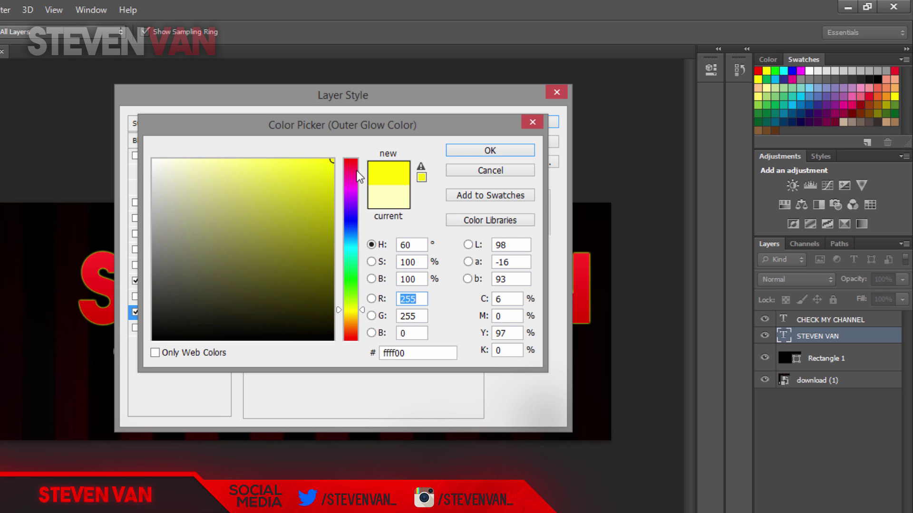
left_click(471, 151)
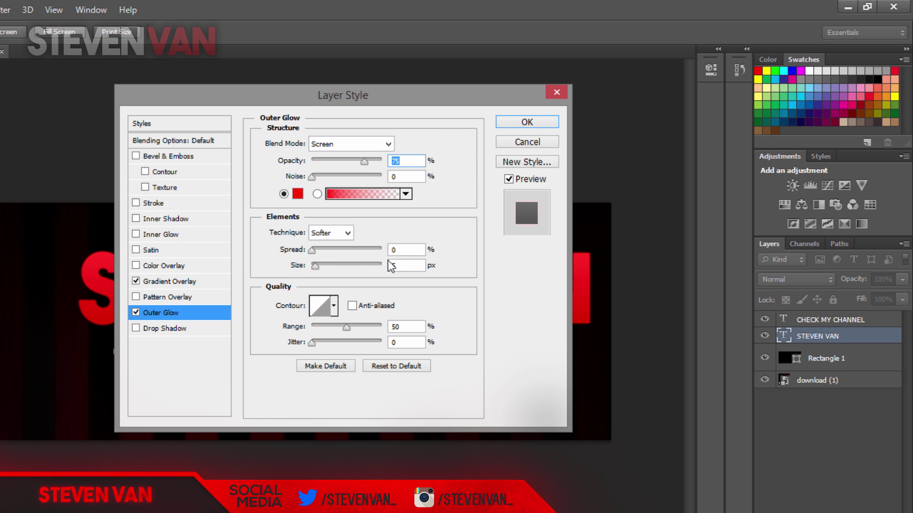
left_click(399, 265)
double_click(398, 265)
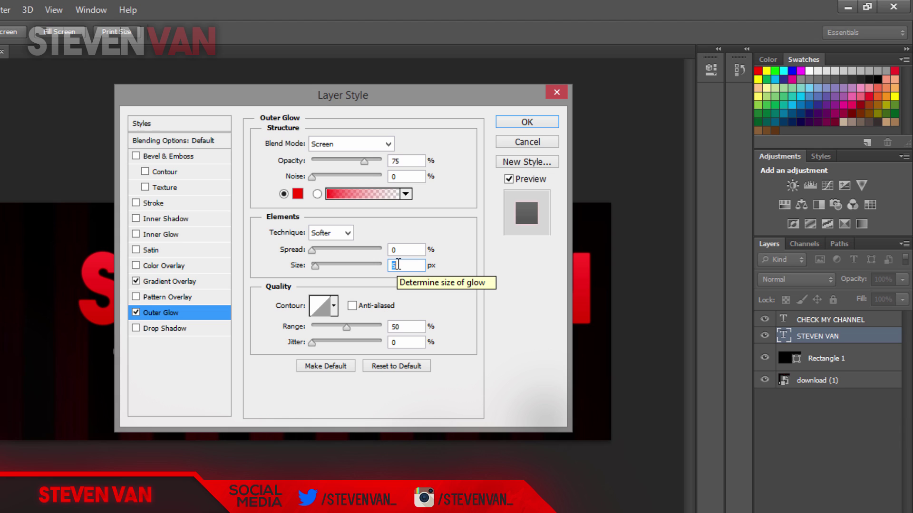
type("43")
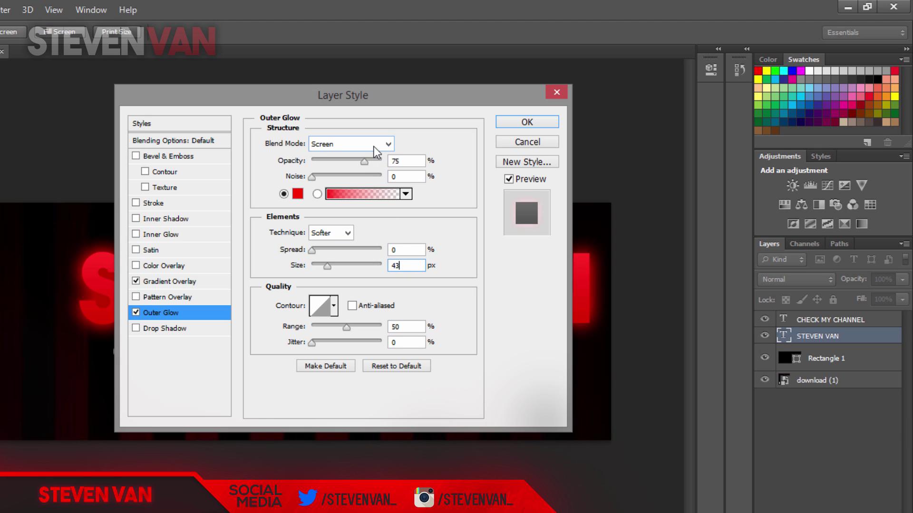
left_click(367, 145)
left_click(364, 158)
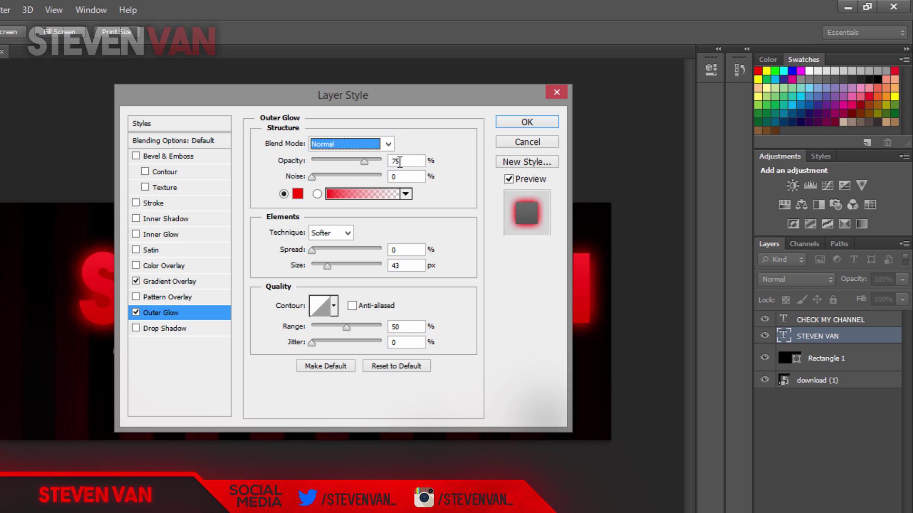
double_click(400, 162)
type("25")
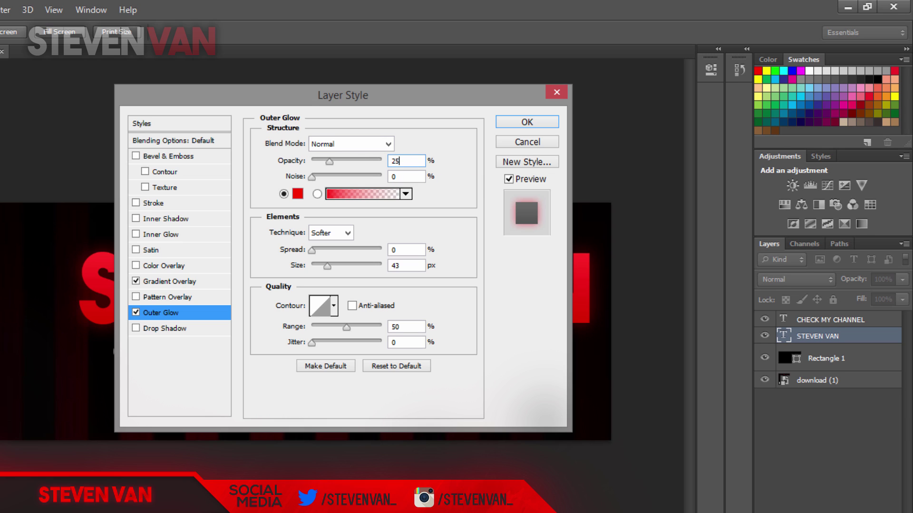
left_click(553, 127)
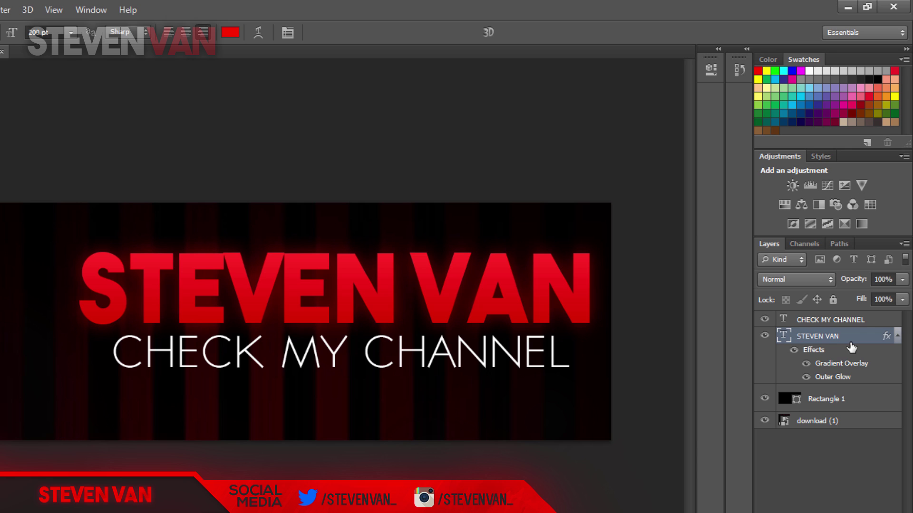
- Copy the STEVEN VAN layer style and paste it onto CHECK MY CHANNEL
right_click(825, 339)
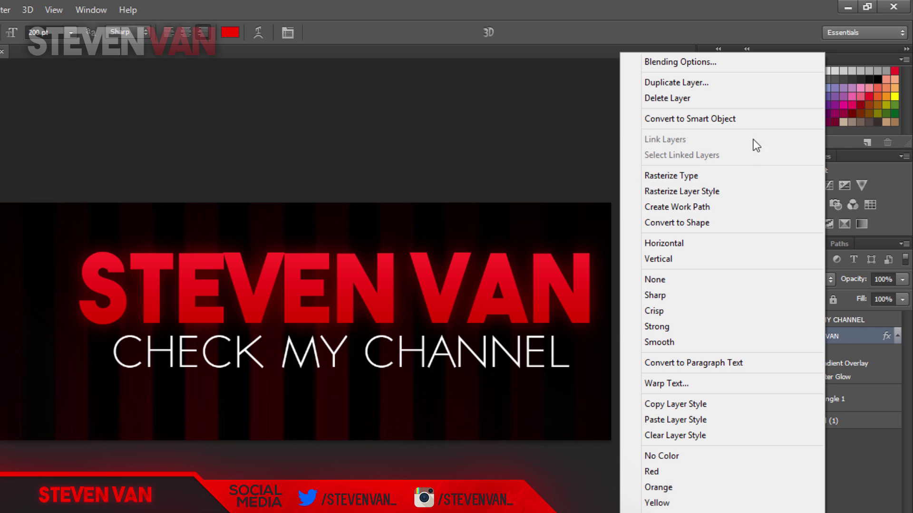
left_click(707, 403)
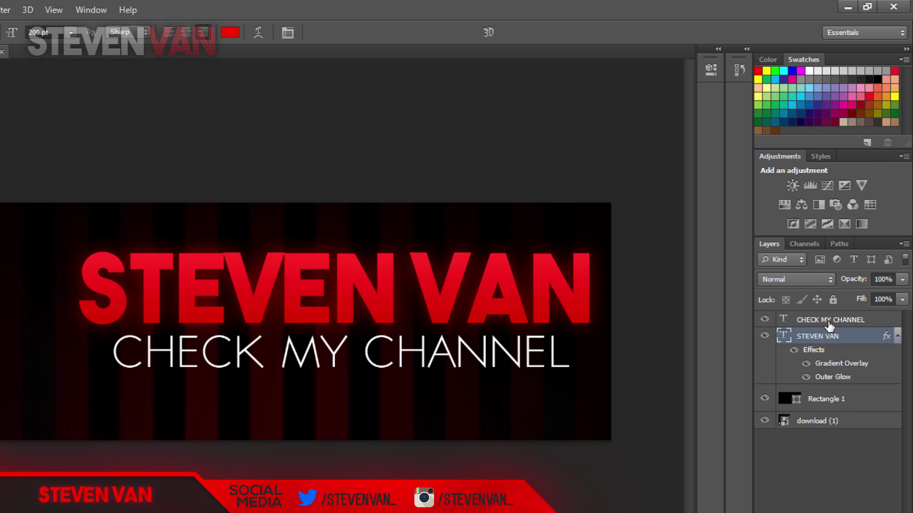
right_click(830, 322)
left_click(754, 421)
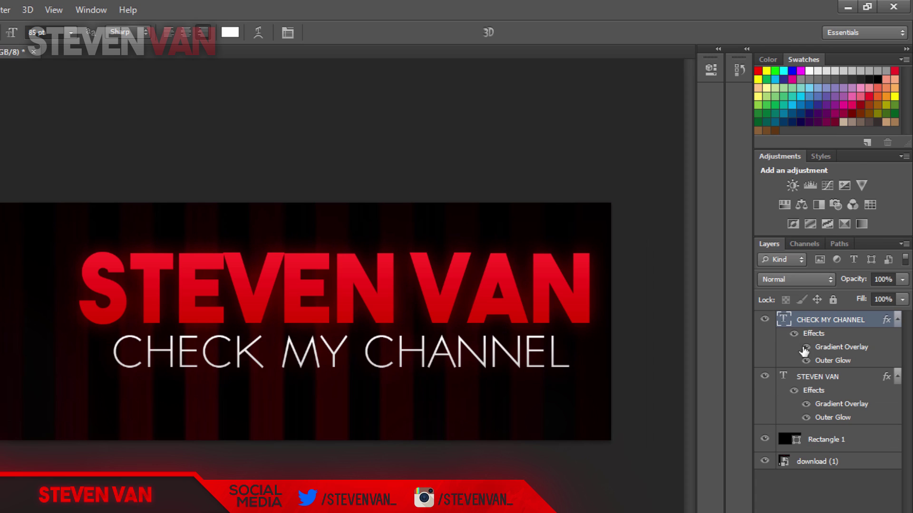
right_click(836, 324)
left_click(857, 392)
- Change the CHECK MY CHANNEL Outer Glow colour to white
right_click(827, 325)
left_click(748, 63)
left_click(192, 315)
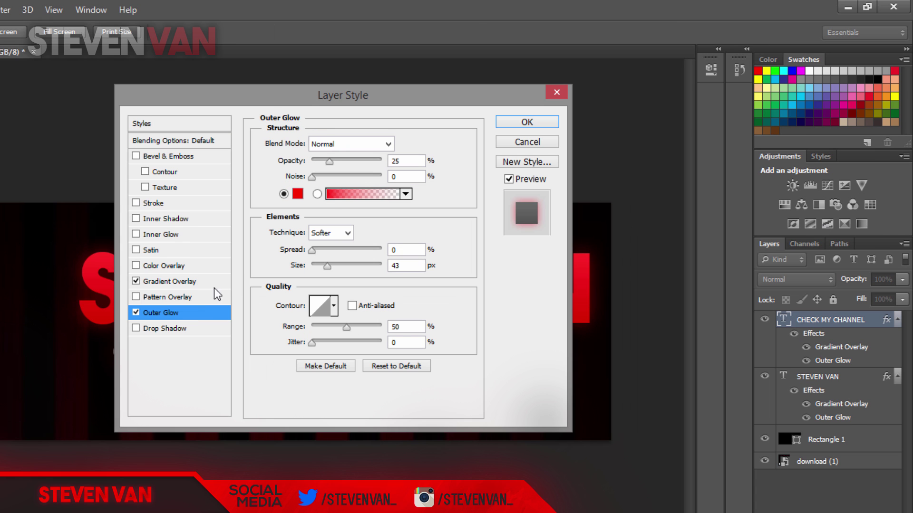
left_click(297, 193)
left_click(167, 139)
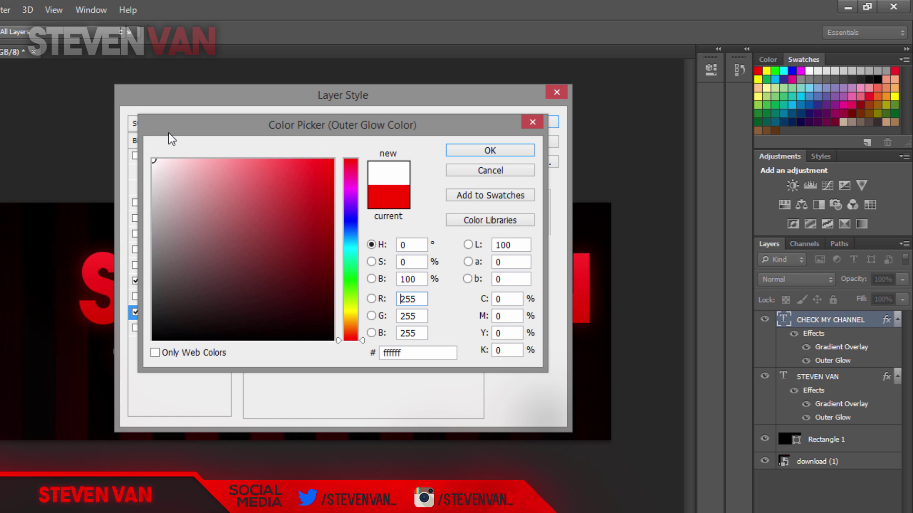
left_click(534, 152)
left_click(550, 122)
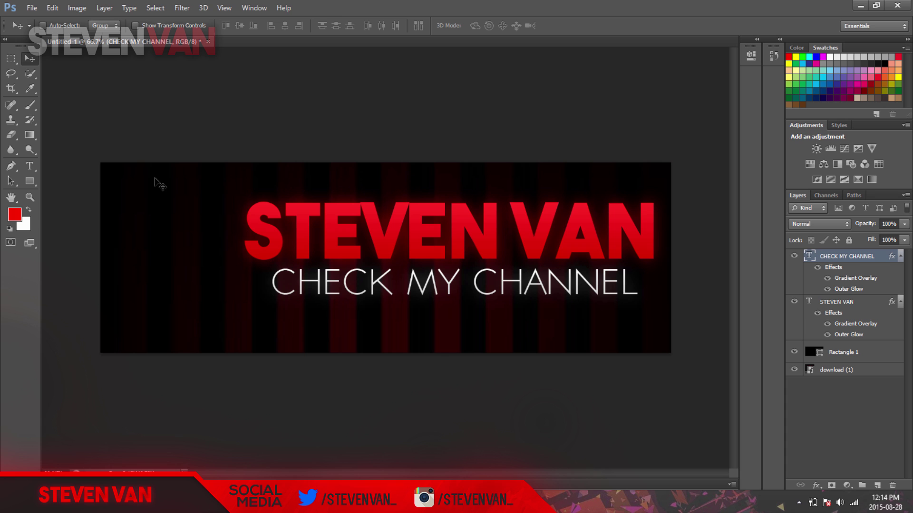
- Preview the red diagonal-stripe image in Google Images and save it to disk
left_click(72, 502)
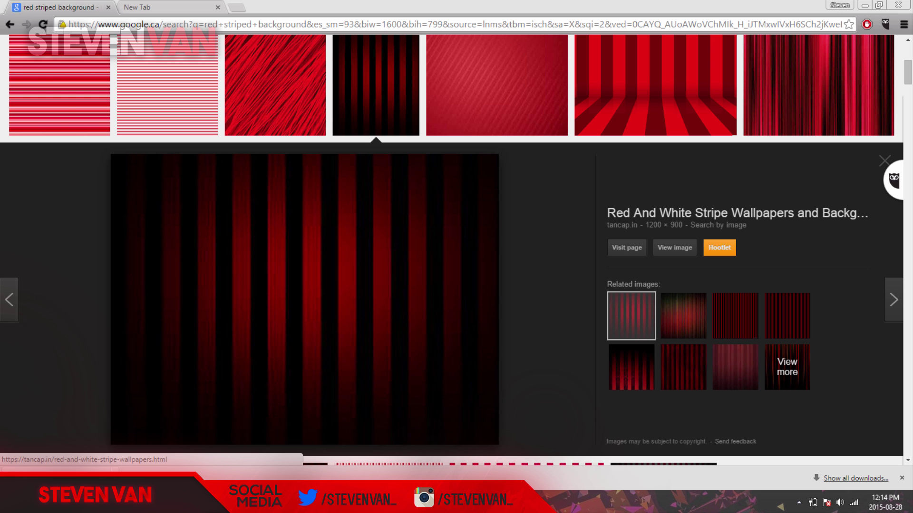
left_click(314, 76)
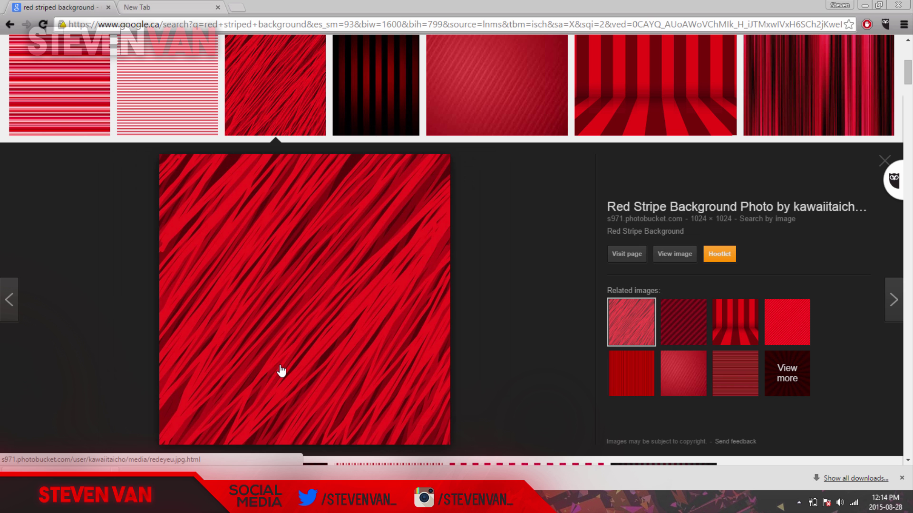
right_click(280, 371)
left_click(365, 252)
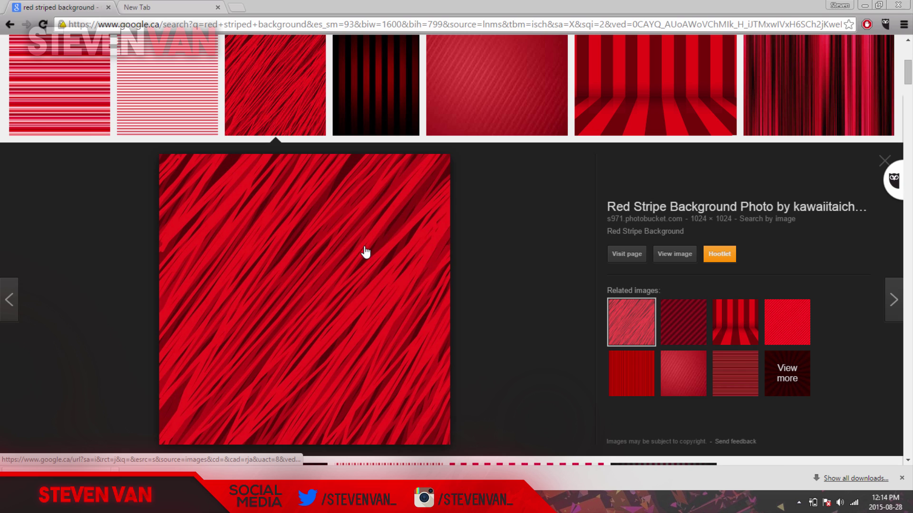
right_click(389, 233)
left_click(427, 315)
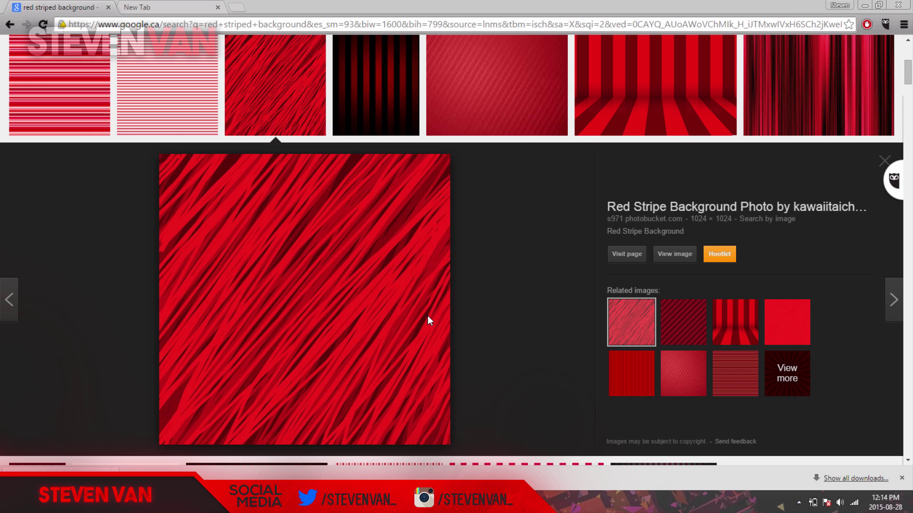
key("Return")
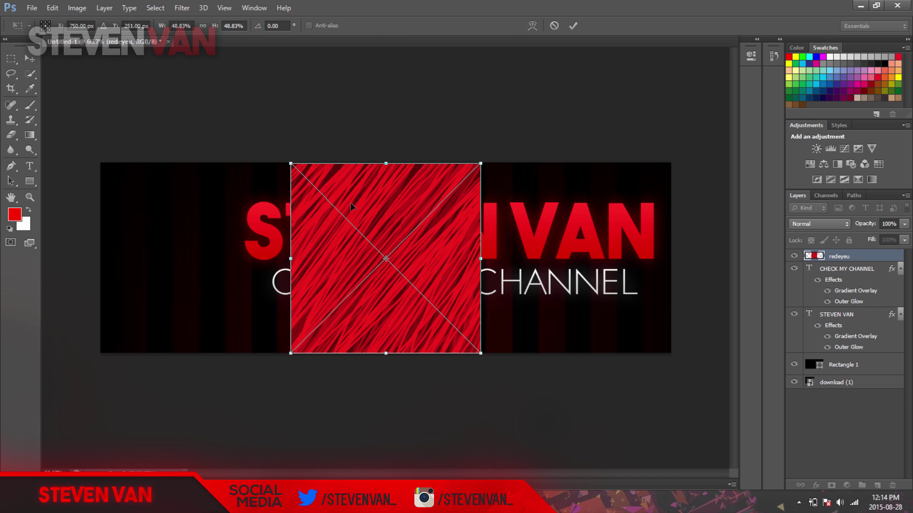
- Stretch the redeyeu stripe texture to cover the whole banner and commit it
left_click_drag(344, 195, 152, 195)
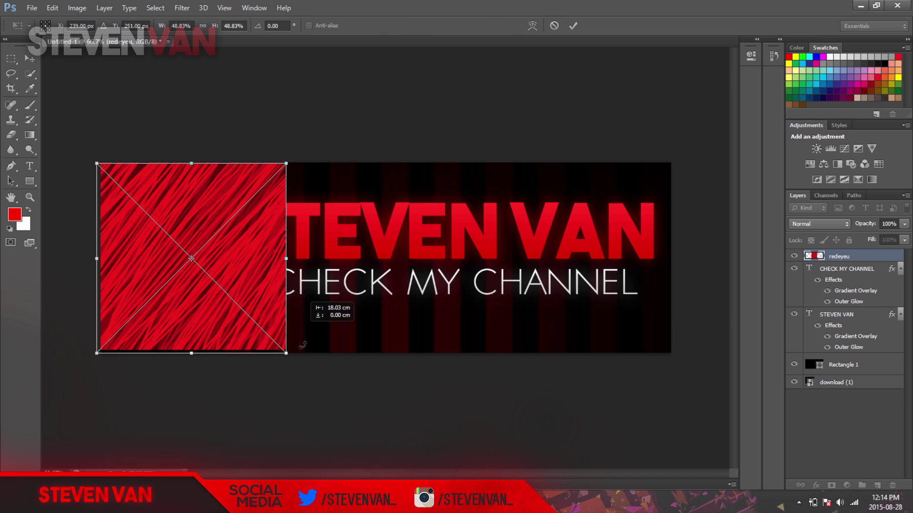
left_click_drag(287, 352, 676, 404)
left_click_drag(549, 170, 550, 167)
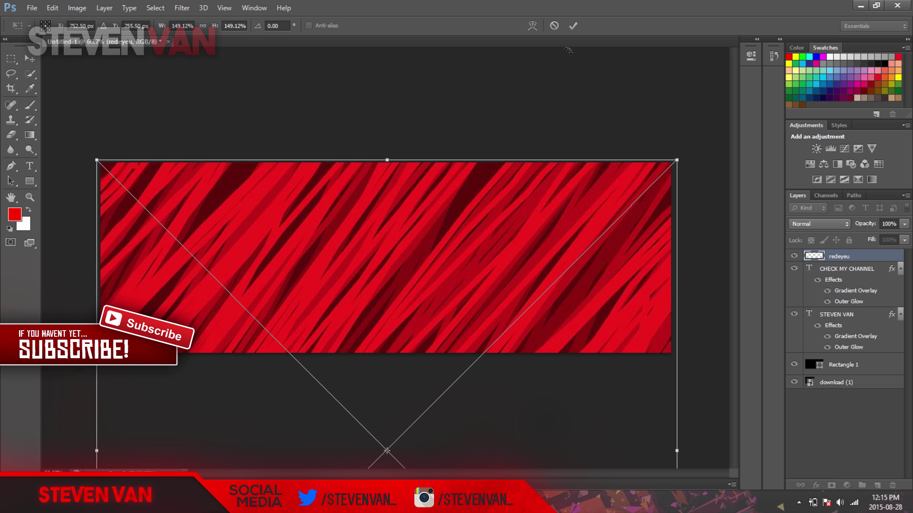
key("Return")
- Move the texture layer below Rectangle 1 and set its blend mode to Soft Light
left_click_drag(855, 257, 851, 376)
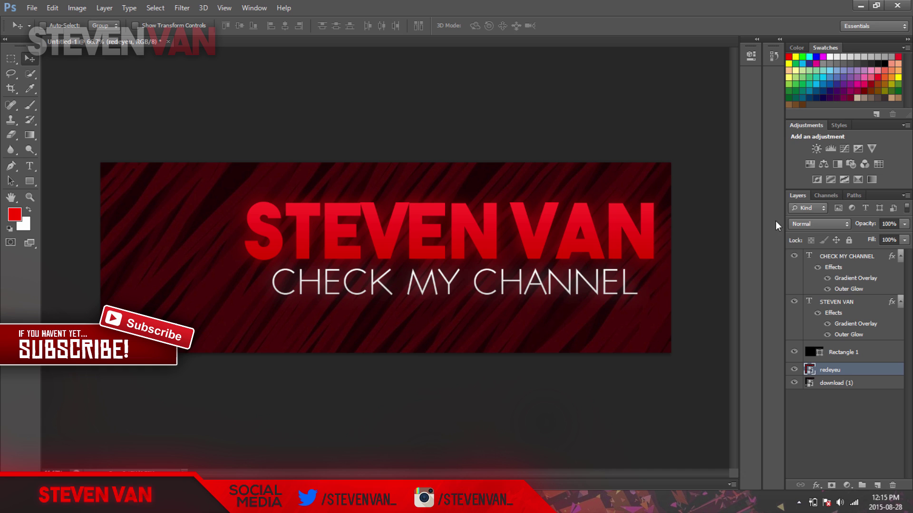
left_click(806, 221)
left_click(808, 162)
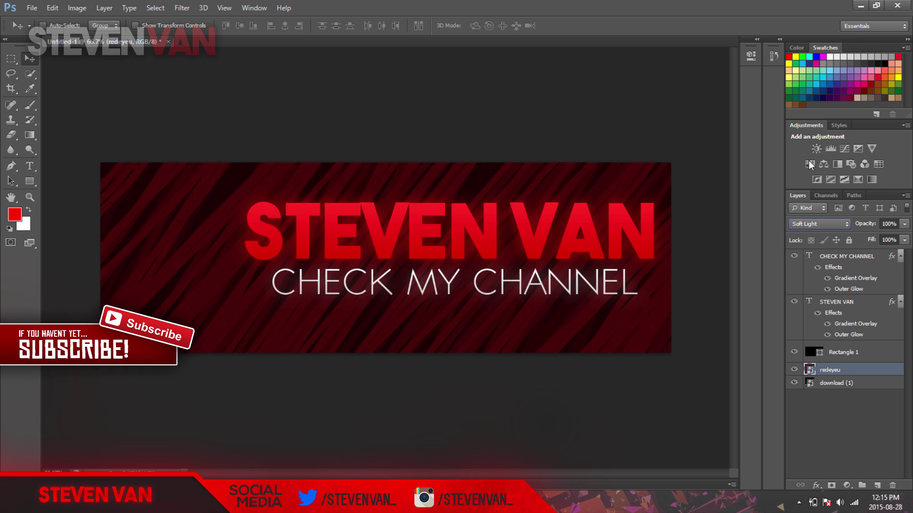